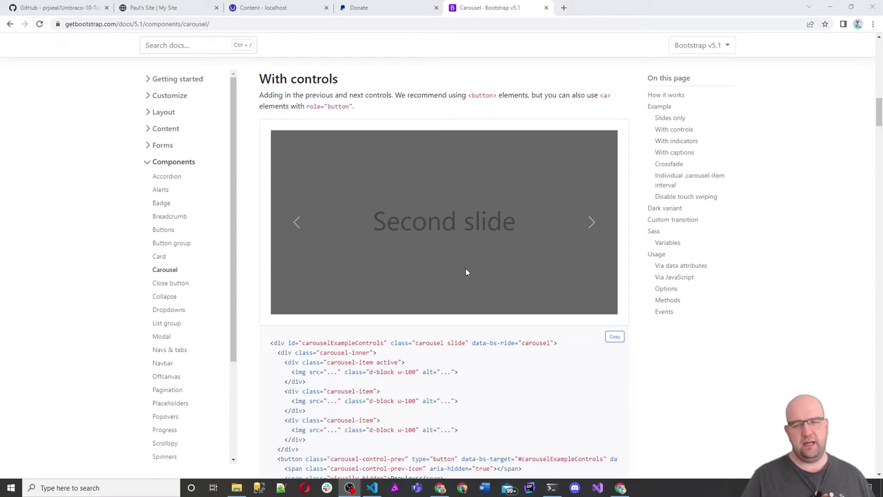
- Advance the Bootstrap example carousel to its third slide, then switch to the Umbraco-10-Tutorial GitHub repository
{"action": "left_click", "coordinate": [592, 224]}
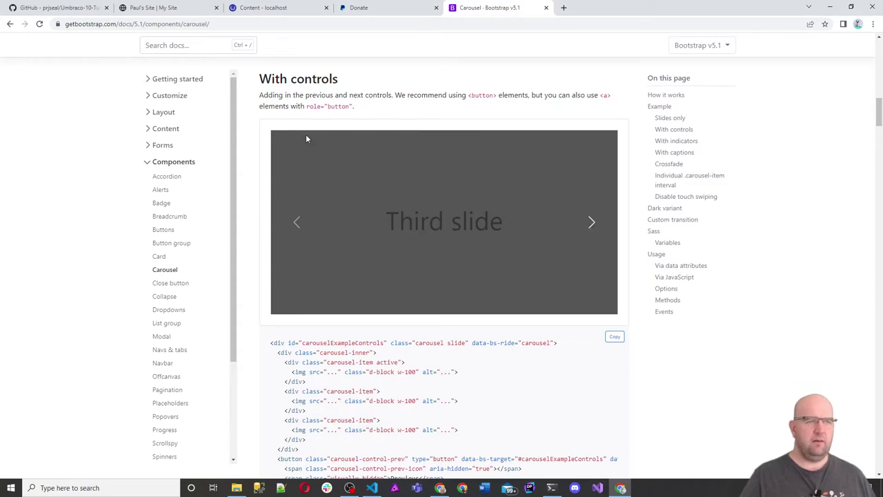
{"action": "left_click", "coordinate": [74, 8]}
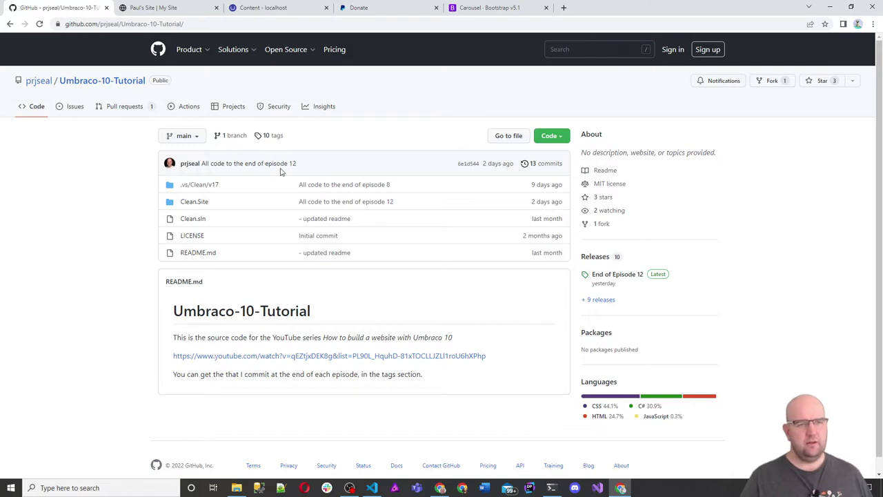
- Open the 12.0 tag's End of Episode 12 release page, then return to the Bootstrap Carousel docs
{"action": "left_click", "coordinate": [274, 138]}
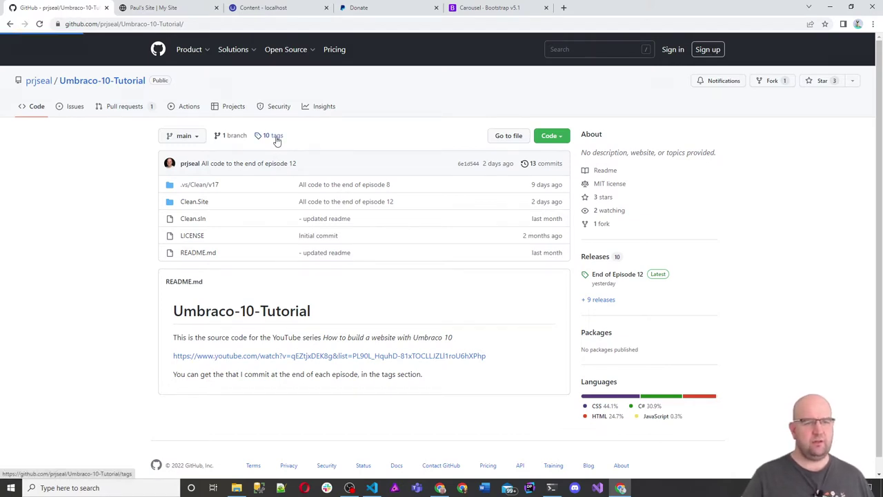
{"action": "scroll", "coordinate": [175, 200], "scroll_direction": "down", "scroll_amount": 4}
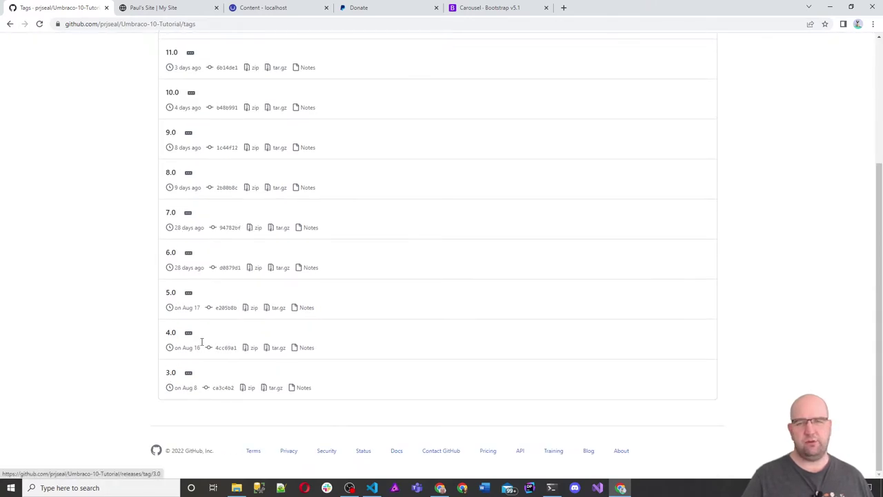
{"action": "scroll", "coordinate": [198, 336], "scroll_direction": "up", "scroll_amount": 4}
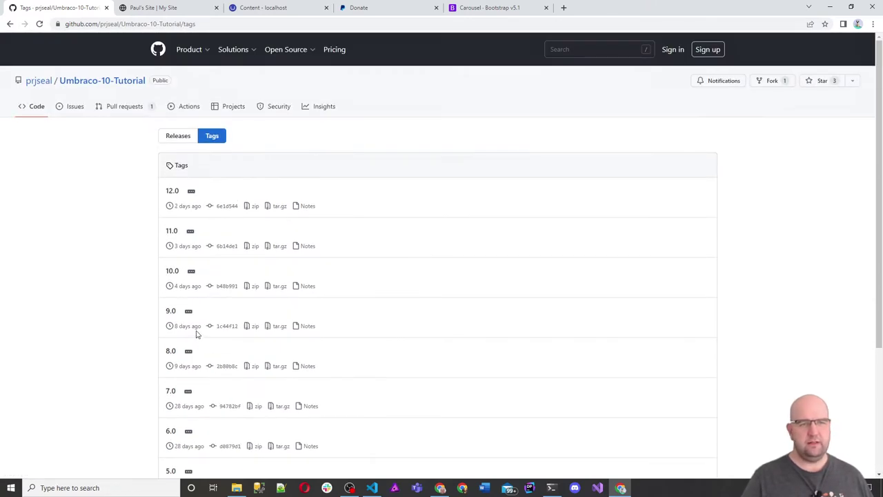
{"action": "left_click", "coordinate": [172, 193]}
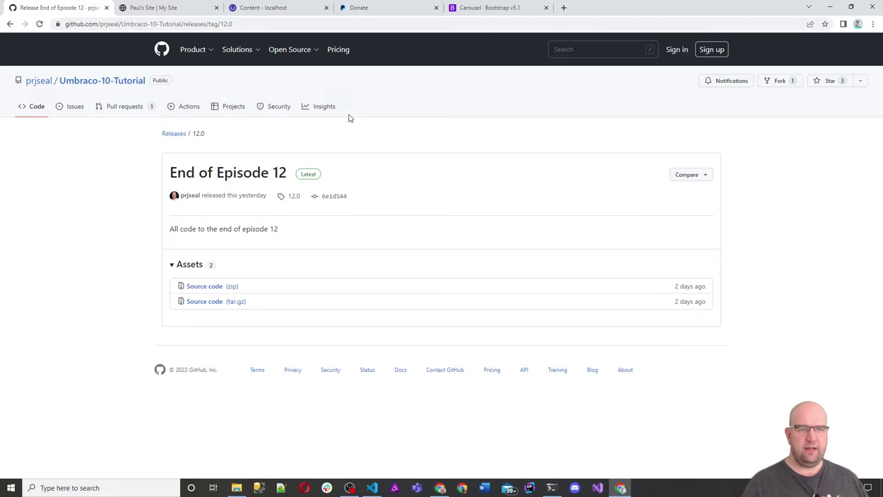
{"action": "left_click", "coordinate": [470, 10]}
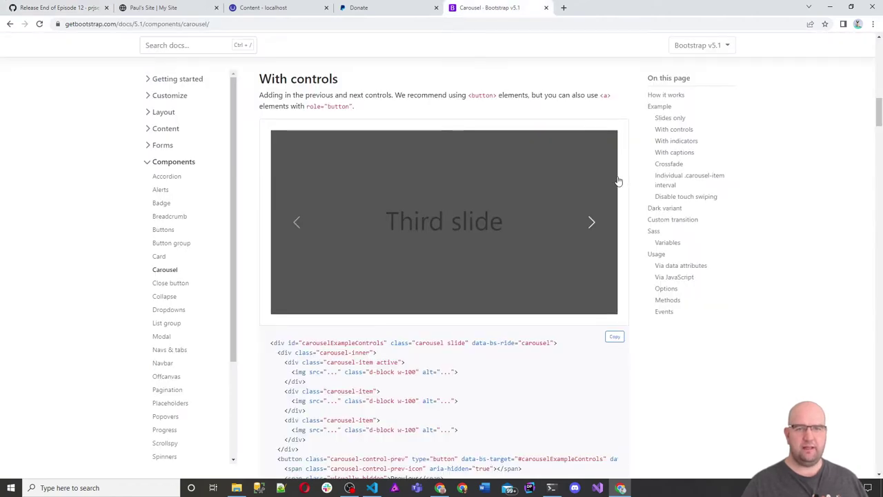
- Review the indicators, captions and crossfade carousel examples, then bring up the Umbraco Content dashboard
{"action": "scroll", "coordinate": [682, 202], "scroll_direction": "down", "scroll_amount": 6}
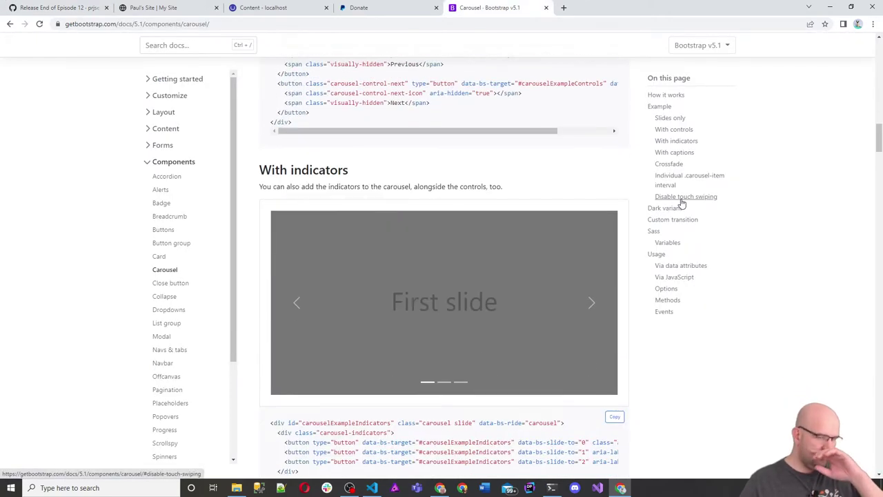
{"action": "scroll", "coordinate": [682, 202], "scroll_direction": "down", "scroll_amount": 8}
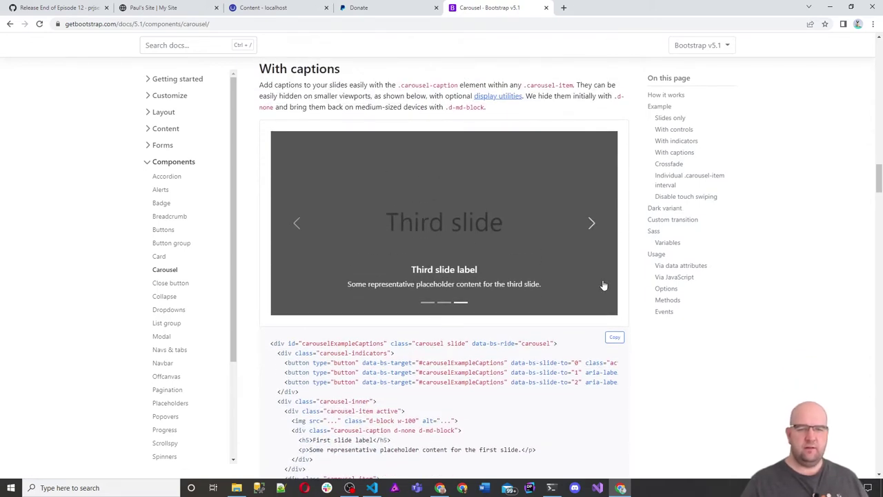
{"action": "scroll", "coordinate": [614, 262], "scroll_direction": "down", "scroll_amount": 2}
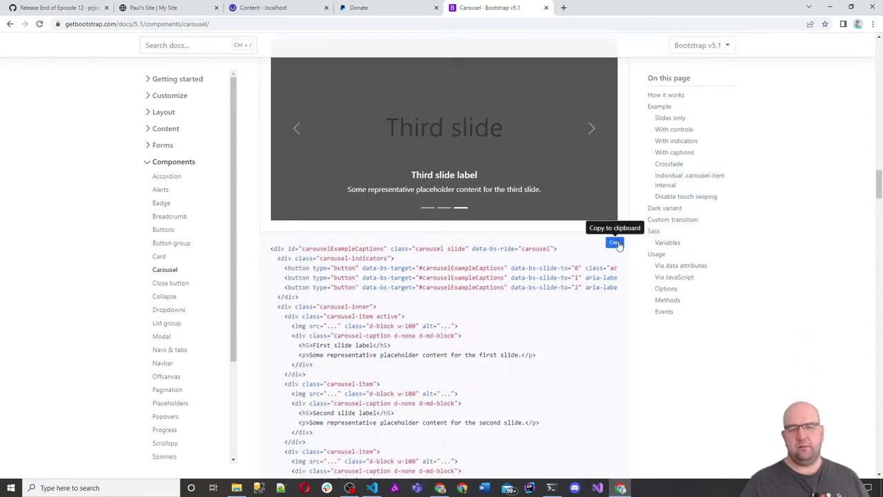
{"action": "scroll", "coordinate": [618, 246], "scroll_direction": "down", "scroll_amount": 12}
{"action": "scroll", "coordinate": [618, 247], "scroll_direction": "up", "scroll_amount": 3}
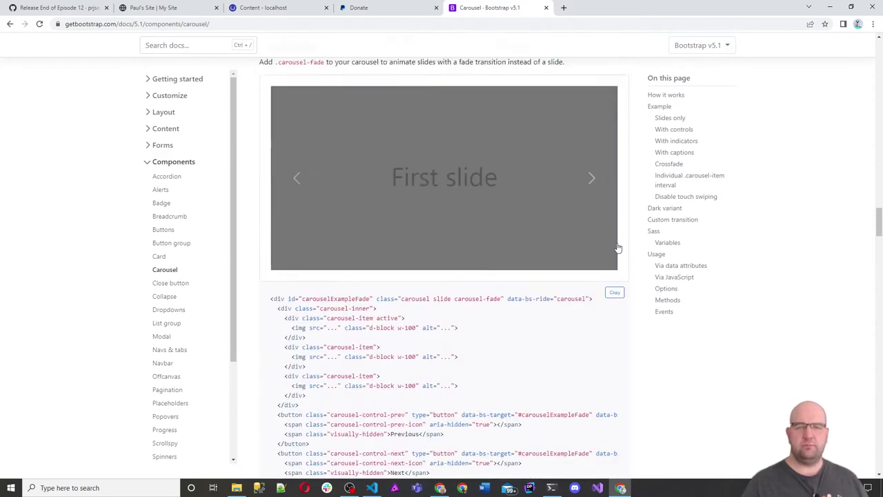
{"action": "scroll", "coordinate": [618, 247], "scroll_direction": "up", "scroll_amount": 1}
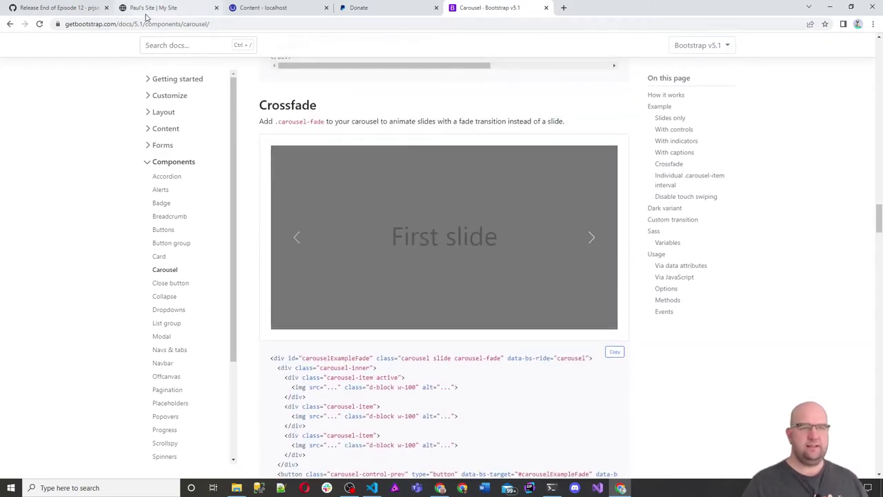
{"action": "left_click", "coordinate": [147, 10]}
{"action": "left_click", "coordinate": [263, 9]}
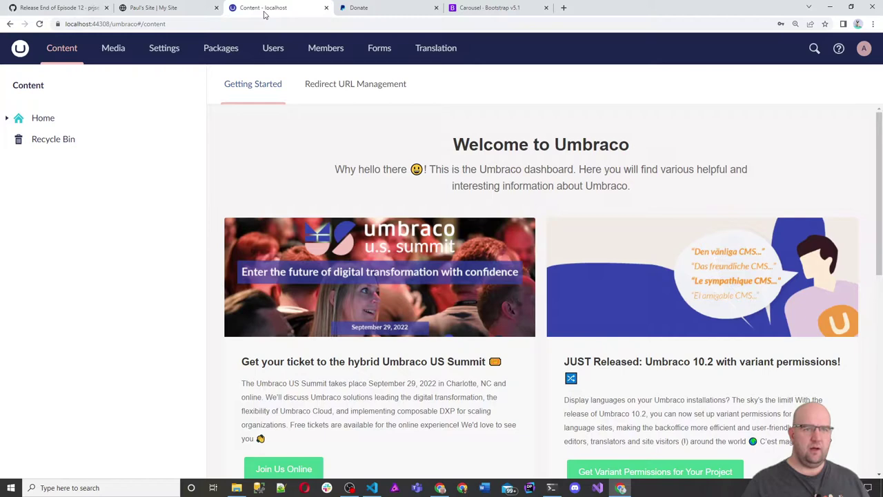
- In Settings, open the Image Link Item element type under Document Types › Elements › Content Blocks › Content Models
{"action": "left_click", "coordinate": [155, 50]}
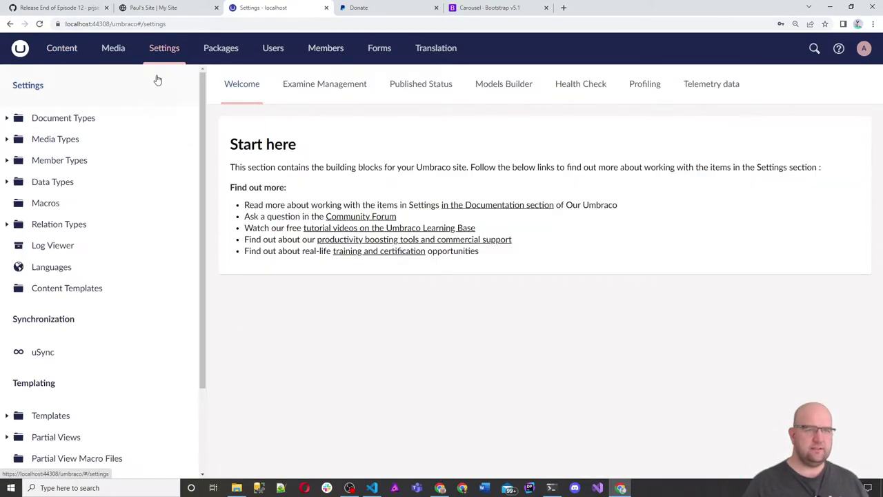
{"action": "left_click", "coordinate": [7, 118]}
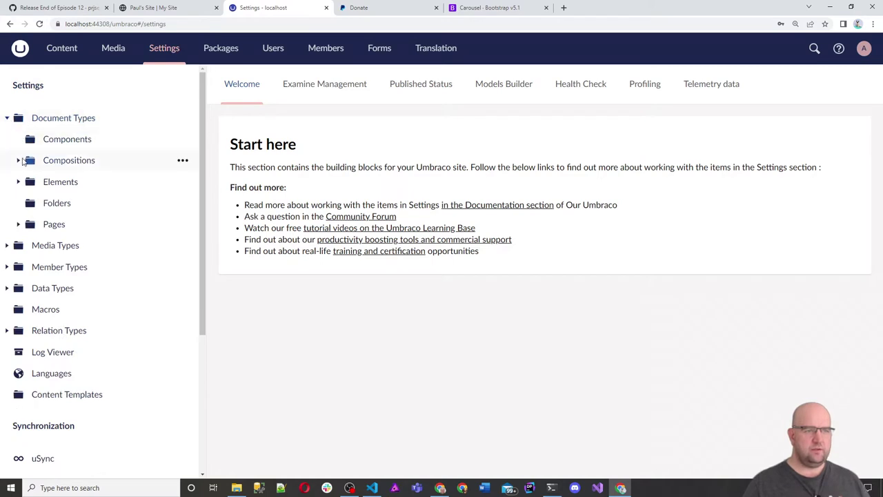
{"action": "left_click", "coordinate": [18, 160]}
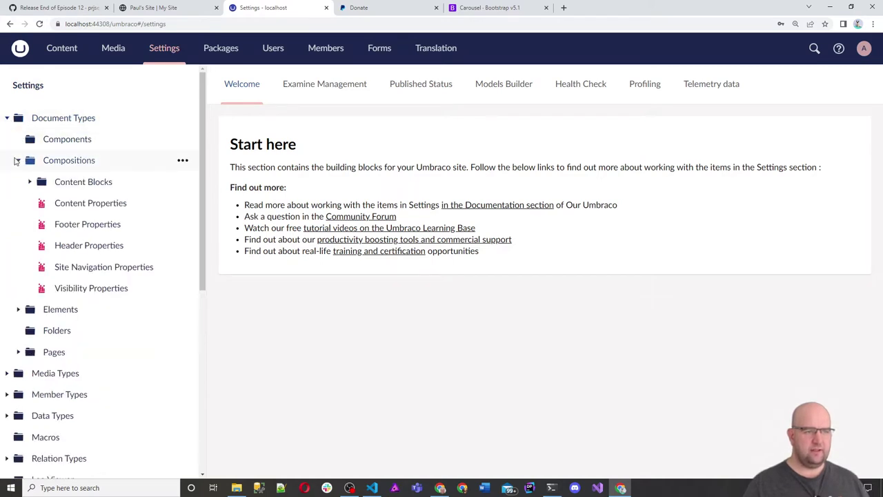
{"action": "left_click", "coordinate": [17, 160]}
{"action": "left_click", "coordinate": [18, 181]}
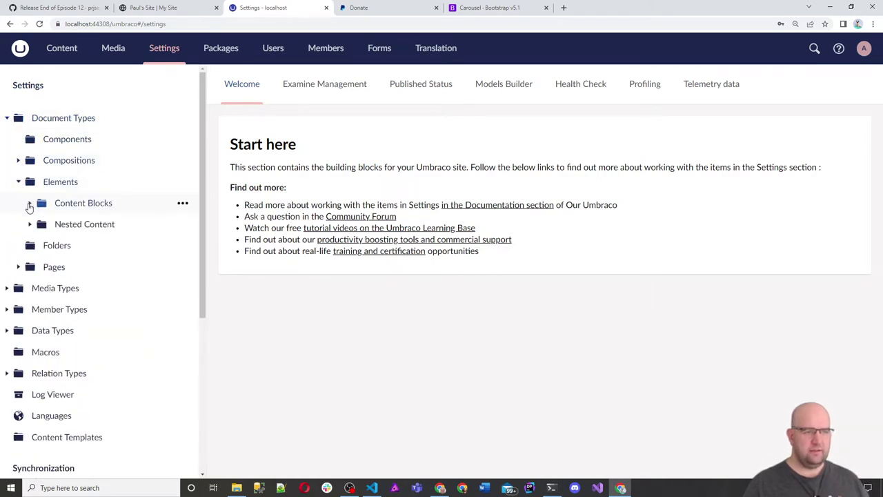
{"action": "left_click", "coordinate": [29, 203]}
{"action": "left_click", "coordinate": [42, 226]}
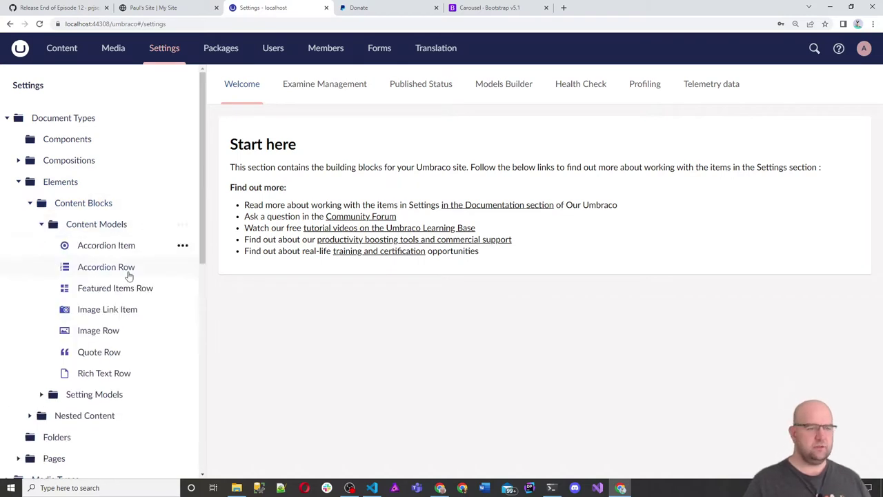
{"action": "scroll", "coordinate": [138, 260], "scroll_direction": "down", "scroll_amount": 1}
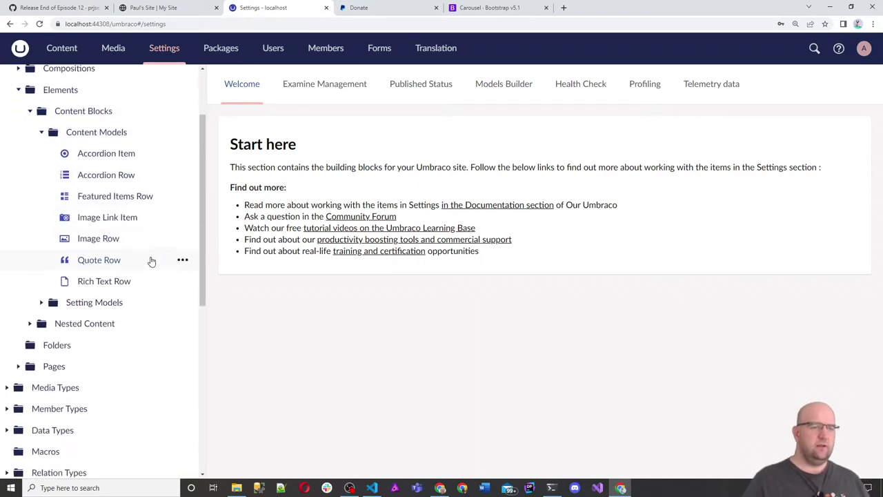
{"action": "left_click", "coordinate": [118, 217]}
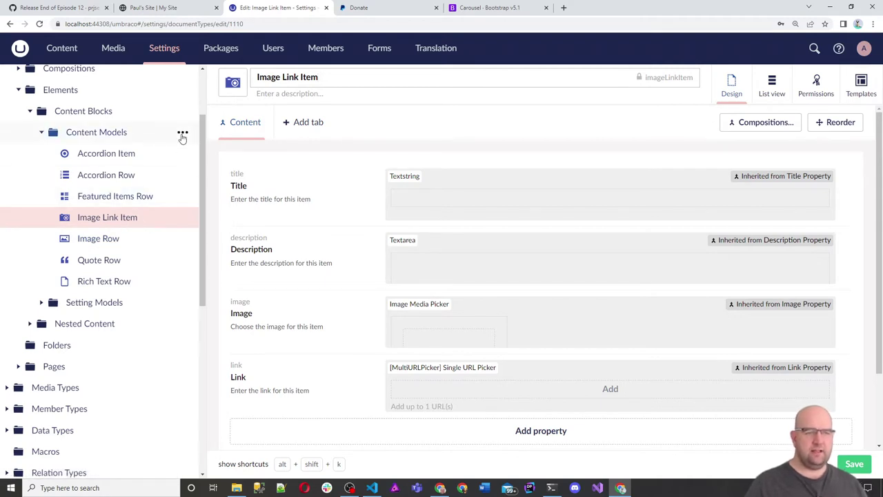
- Create a new element type named 'Carousel Item' under Content Models
{"action": "left_click", "coordinate": [182, 133]}
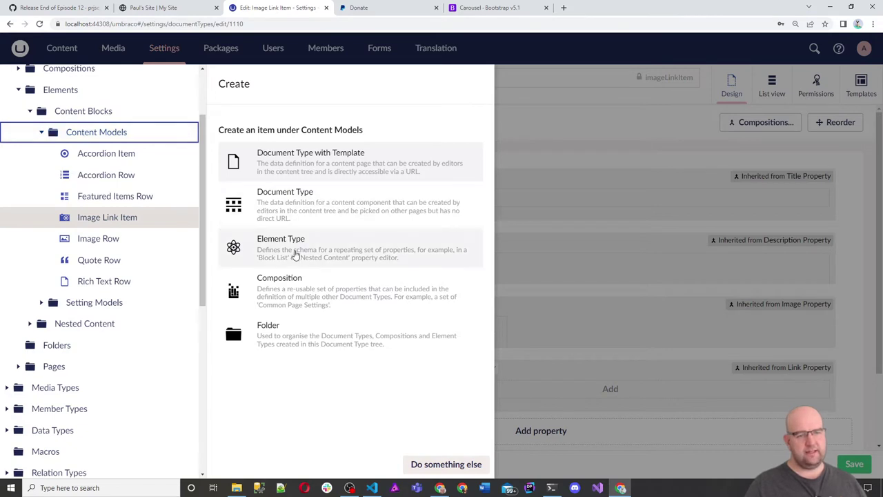
{"action": "left_click", "coordinate": [295, 254]}
{"action": "type", "text": "Carousel Item"}
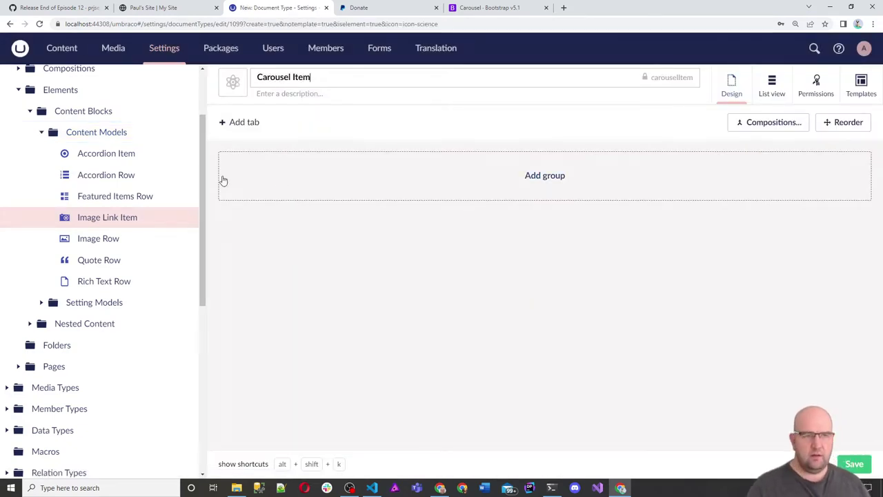
- Give Carousel Item the slide icon in indigo
{"action": "left_click", "coordinate": [235, 83]}
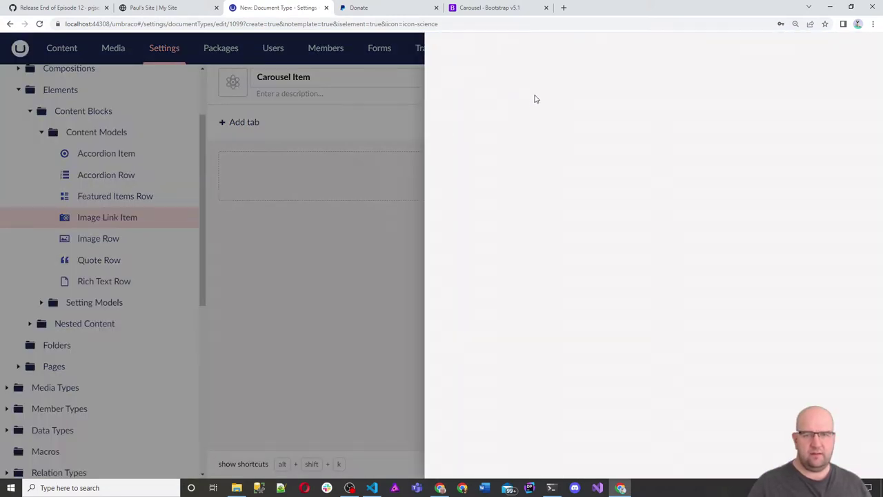
{"action": "left_click", "coordinate": [585, 146]}
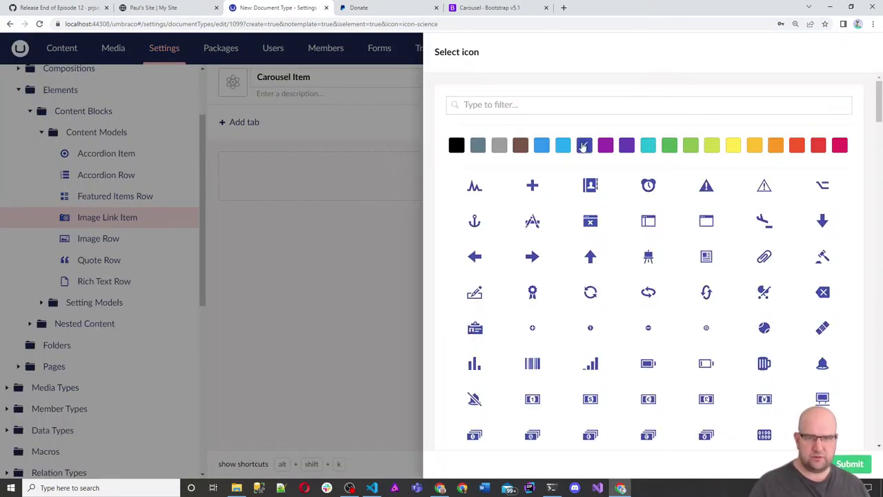
{"action": "left_click", "coordinate": [525, 105]}
{"action": "type", "text": "slide"}
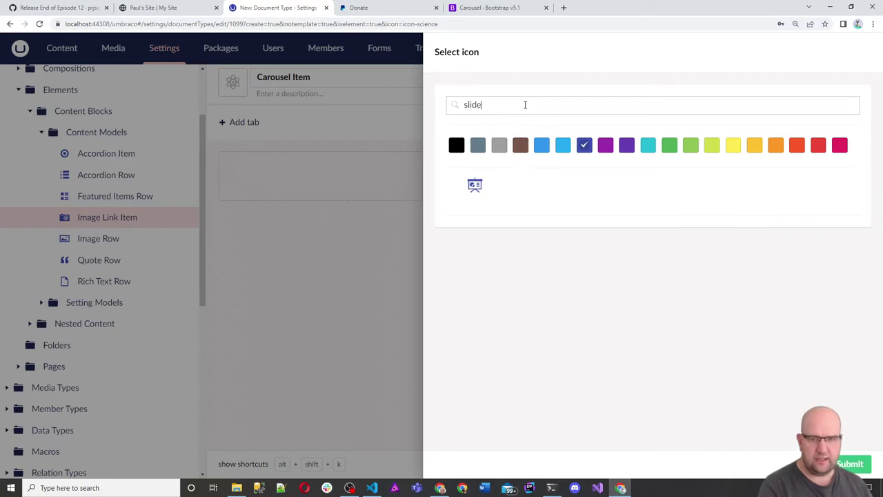
{"action": "left_click", "coordinate": [479, 196]}
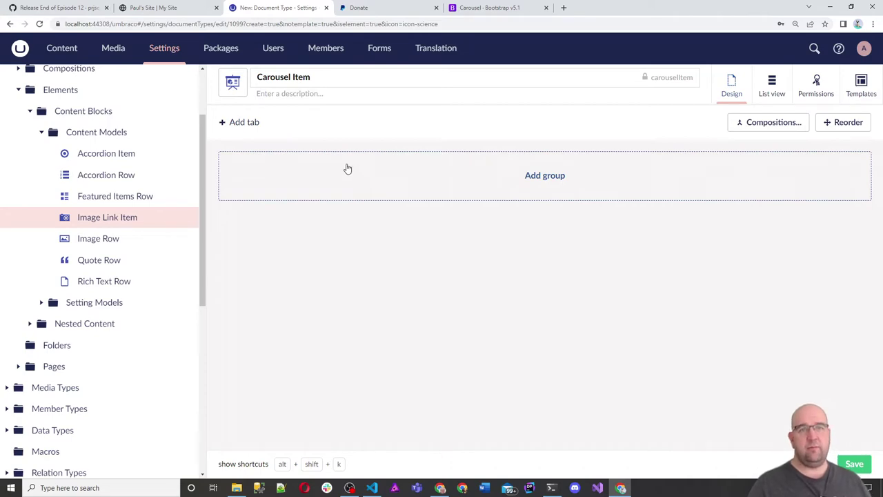
- Read through the Bootstrap dark variant carousel example and its slide, caption and interval markup
{"action": "left_click", "coordinate": [488, 8]}
{"action": "scroll", "coordinate": [513, 158], "scroll_direction": "down", "scroll_amount": 5}
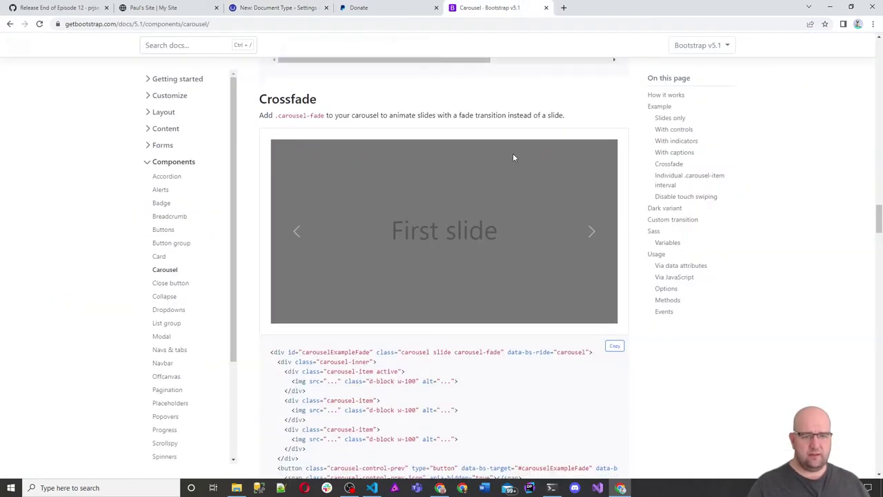
{"action": "scroll", "coordinate": [552, 236], "scroll_direction": "down", "scroll_amount": 15}
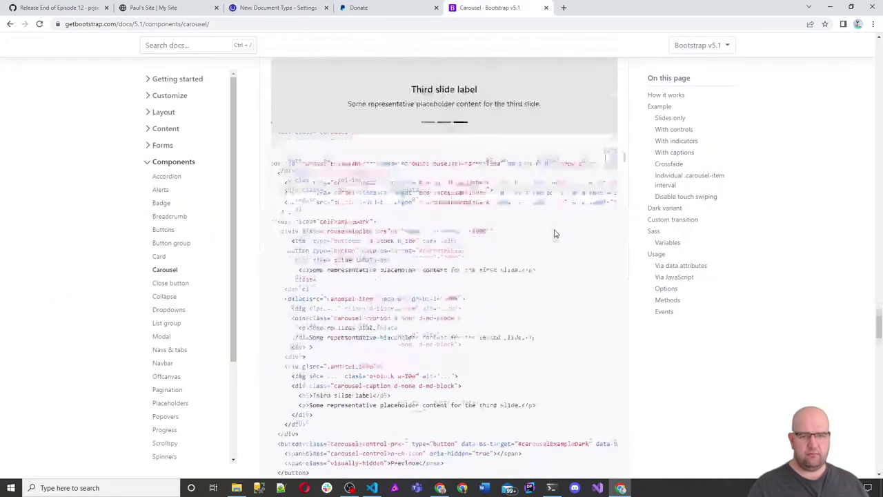
{"action": "scroll", "coordinate": [554, 233], "scroll_direction": "up", "scroll_amount": 2}
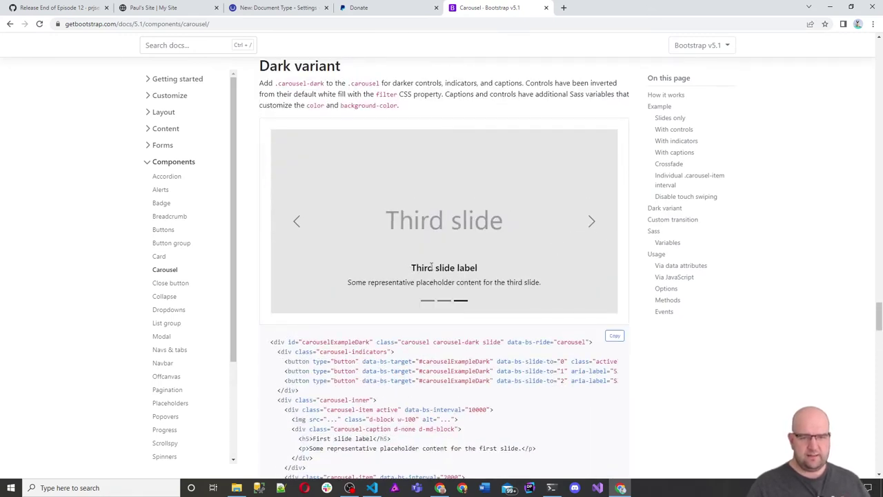
{"action": "left_click_drag", "start_coordinate": [495, 267], "coordinate": [412, 268]}
{"action": "scroll", "coordinate": [456, 300], "scroll_direction": "down", "scroll_amount": 3}
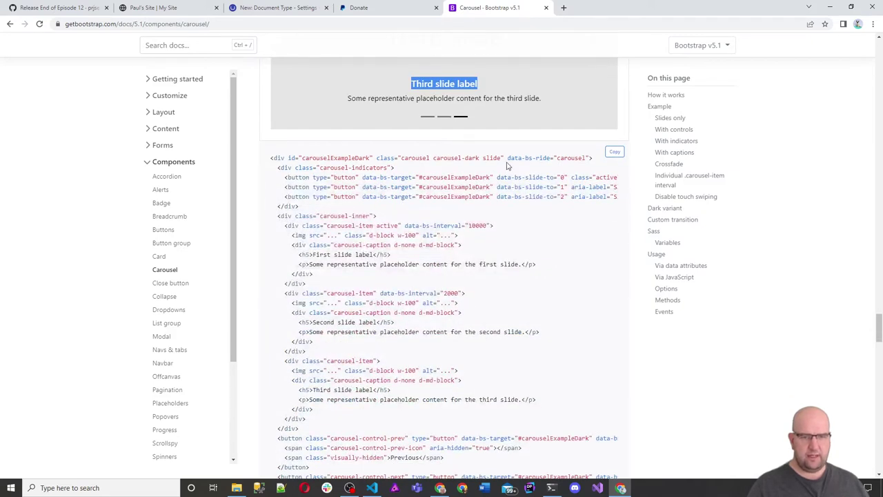
{"action": "scroll", "coordinate": [524, 183], "scroll_direction": "up", "scroll_amount": 2}
{"action": "scroll", "coordinate": [483, 192], "scroll_direction": "down", "scroll_amount": 3}
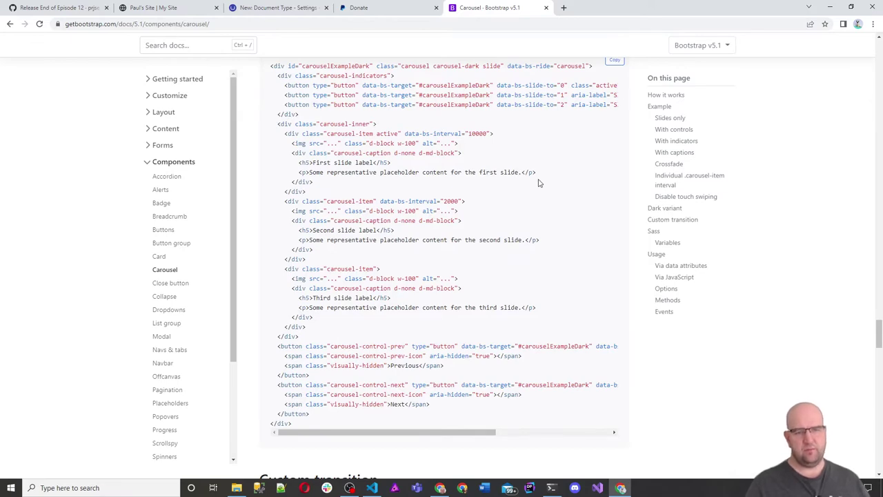
{"action": "scroll", "coordinate": [532, 200], "scroll_direction": "down", "scroll_amount": 1}
{"action": "scroll", "coordinate": [529, 207], "scroll_direction": "up", "scroll_amount": 1}
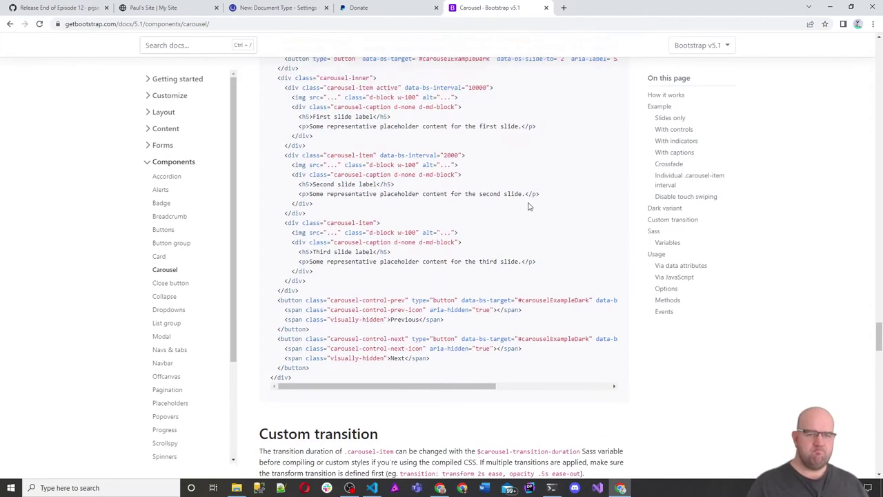
{"action": "scroll", "coordinate": [529, 206], "scroll_direction": "up", "scroll_amount": 4}
{"action": "scroll", "coordinate": [529, 206], "scroll_direction": "down", "scroll_amount": 2}
{"action": "scroll", "coordinate": [529, 207], "scroll_direction": "up", "scroll_amount": 2}
{"action": "scroll", "coordinate": [530, 207], "scroll_direction": "up", "scroll_amount": 1}
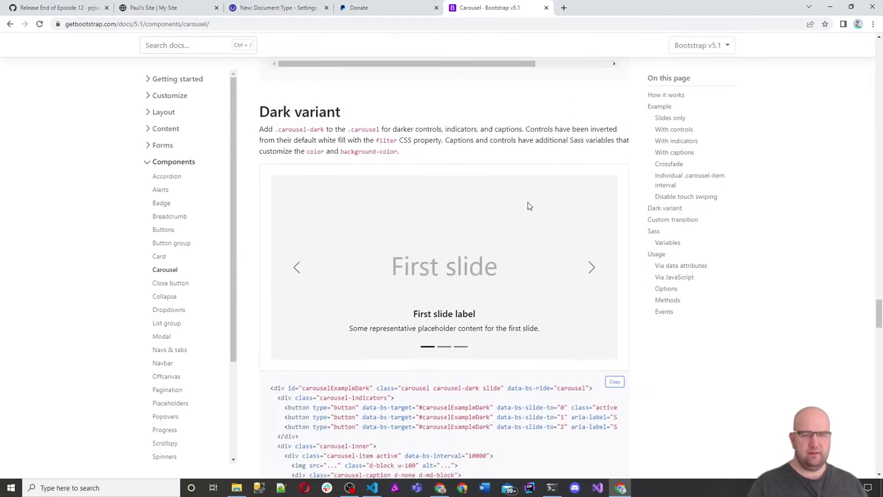
{"action": "scroll", "coordinate": [529, 207], "scroll_direction": "up", "scroll_amount": 1}
{"action": "scroll", "coordinate": [487, 263], "scroll_direction": "down", "scroll_amount": 3}
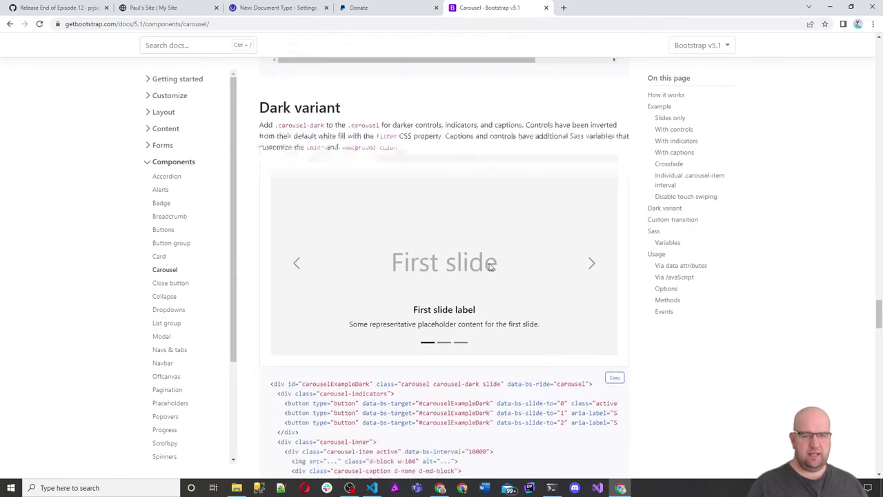
{"action": "scroll", "coordinate": [499, 246], "scroll_direction": "up", "scroll_amount": 2}
{"action": "scroll", "coordinate": [505, 221], "scroll_direction": "down", "scroll_amount": 2}
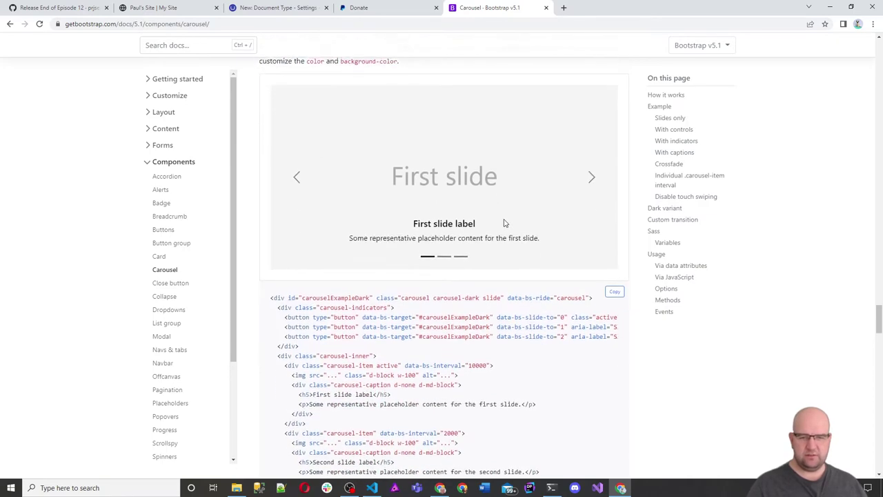
{"action": "scroll", "coordinate": [503, 223], "scroll_direction": "up", "scroll_amount": 17}
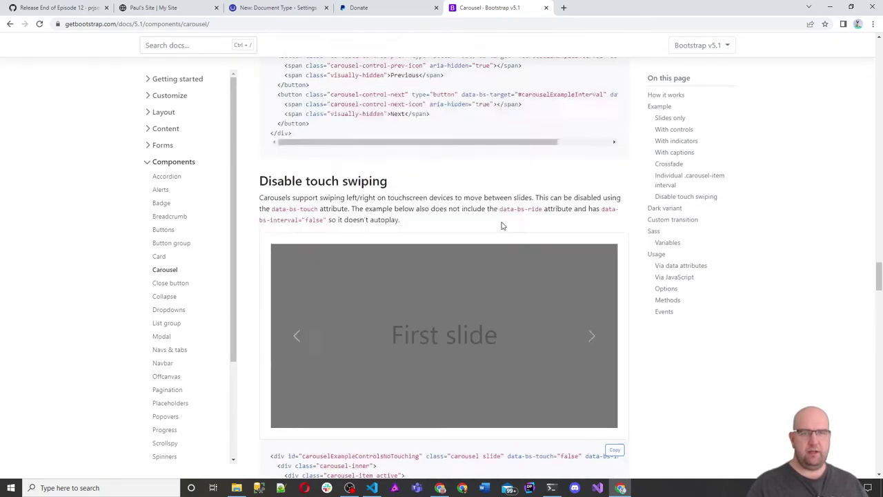
- Tick the Title, Description and Image Property compositions for Carousel Item
{"action": "left_click", "coordinate": [311, 9]}
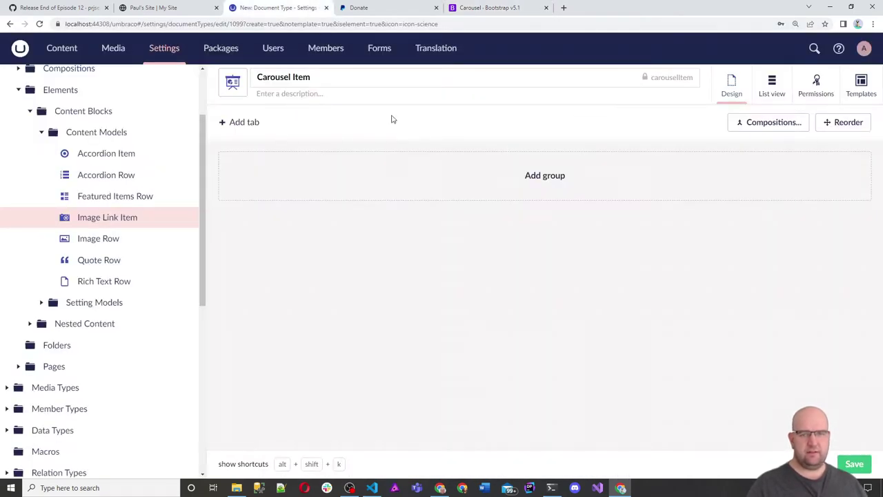
{"action": "left_click", "coordinate": [766, 124]}
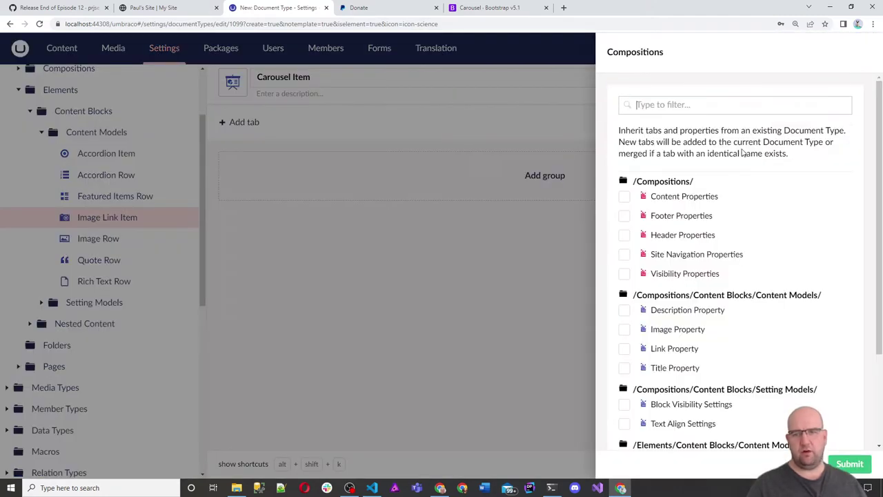
{"action": "scroll", "coordinate": [752, 207], "scroll_direction": "down", "scroll_amount": 2}
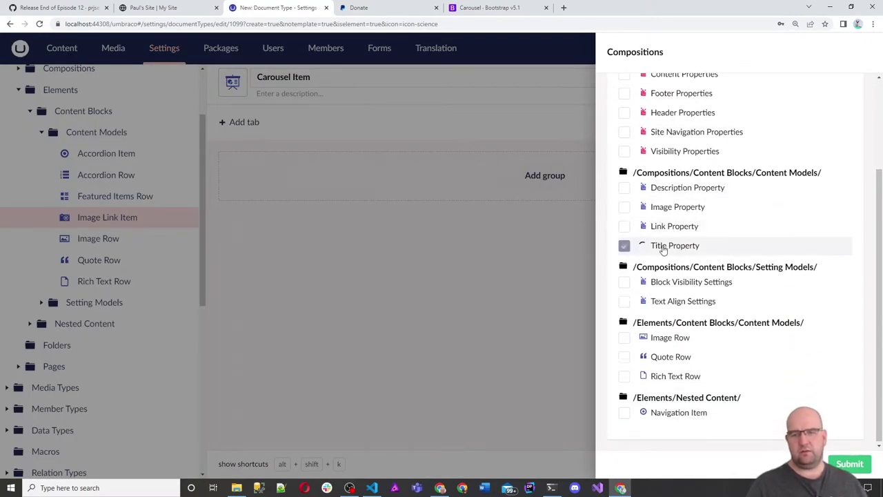
{"action": "left_click", "coordinate": [663, 247]}
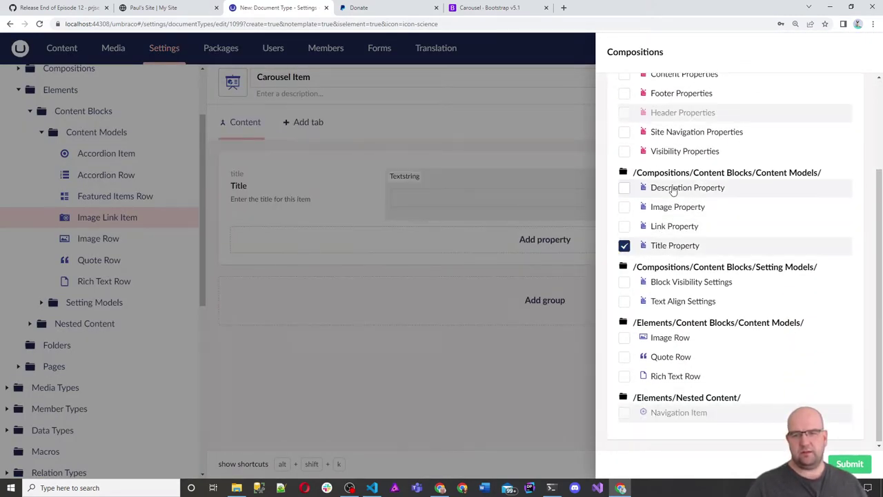
{"action": "left_click", "coordinate": [672, 189]}
{"action": "left_click", "coordinate": [671, 210]}
- Look over the Bootstrap carousel markup again, then return to the Umbraco compositions panel
{"action": "left_click", "coordinate": [483, 8]}
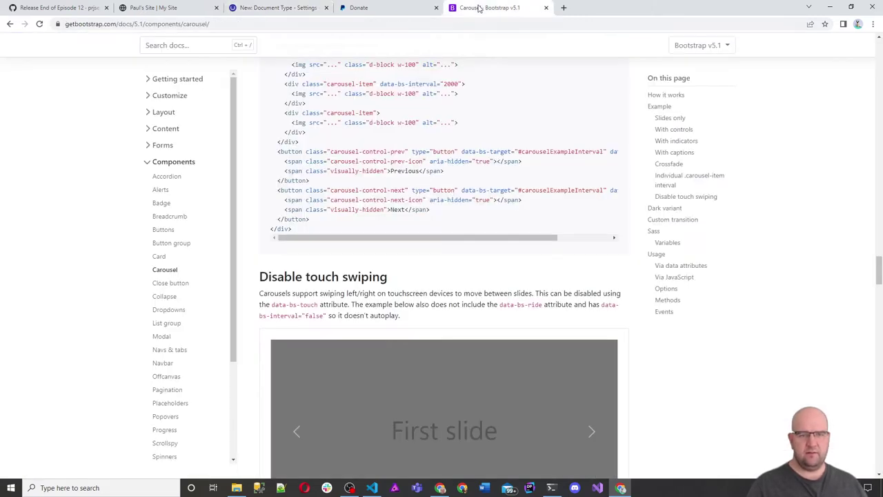
{"action": "scroll", "coordinate": [527, 207], "scroll_direction": "down", "scroll_amount": 5}
{"action": "scroll", "coordinate": [526, 215], "scroll_direction": "down", "scroll_amount": 9}
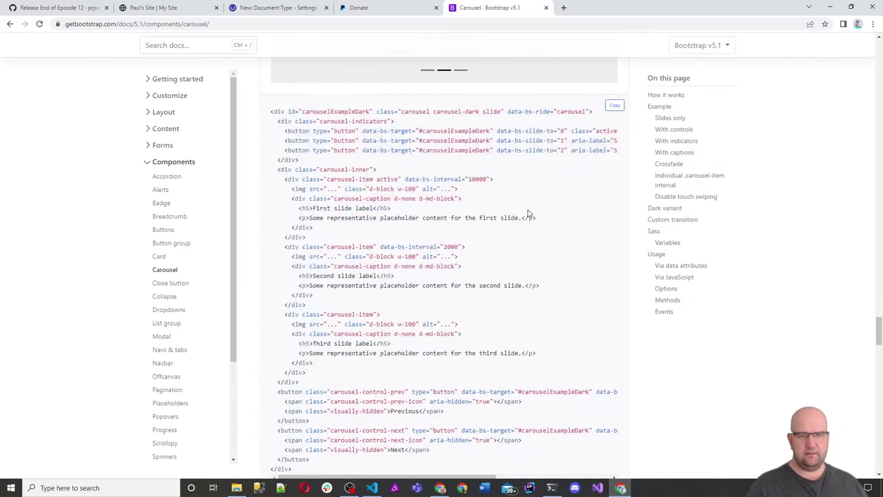
{"action": "scroll", "coordinate": [529, 213], "scroll_direction": "up", "scroll_amount": 3}
{"action": "scroll", "coordinate": [533, 211], "scroll_direction": "down", "scroll_amount": 7}
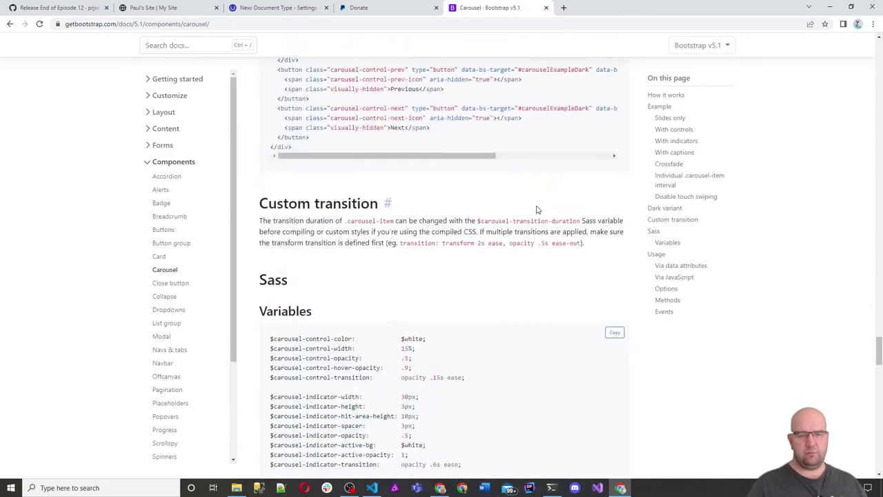
{"action": "scroll", "coordinate": [538, 209], "scroll_direction": "up", "scroll_amount": 7}
{"action": "scroll", "coordinate": [535, 205], "scroll_direction": "up", "scroll_amount": 5}
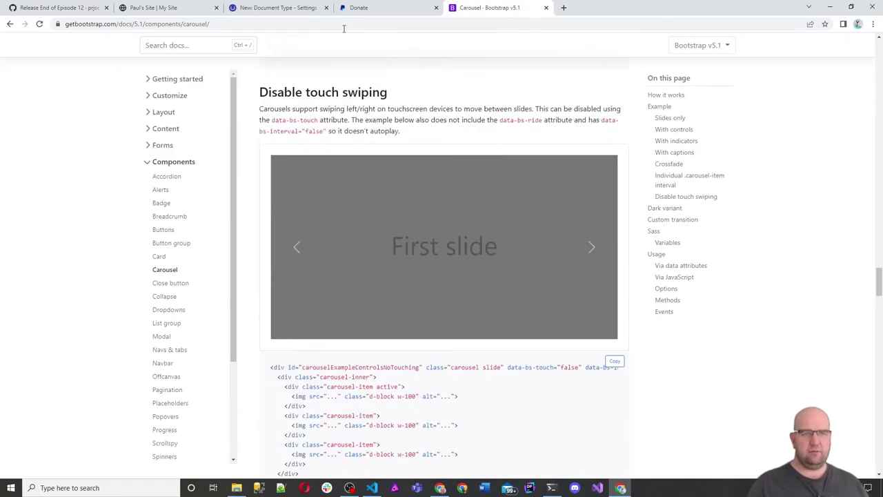
{"action": "left_click", "coordinate": [276, 8]}
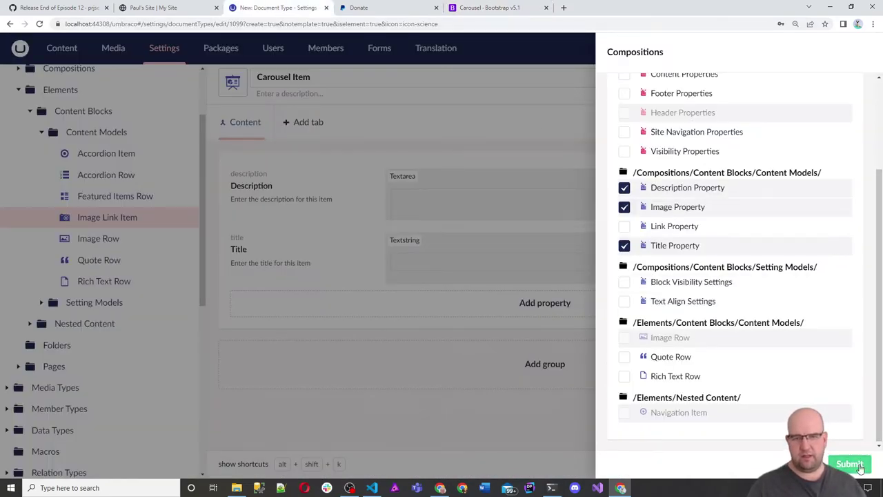
- Apply the Title, Description and Image compositions to Carousel Item
{"action": "left_click", "coordinate": [851, 464]}
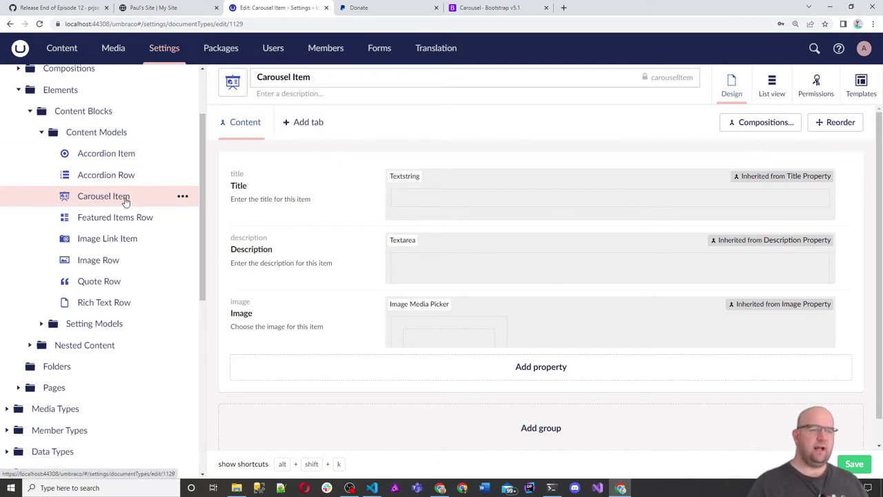
- Copy the Image Link Item block label from [BlockList] Image Links, then start a new data type
{"action": "scroll", "coordinate": [131, 214], "scroll_direction": "down", "scroll_amount": 3}
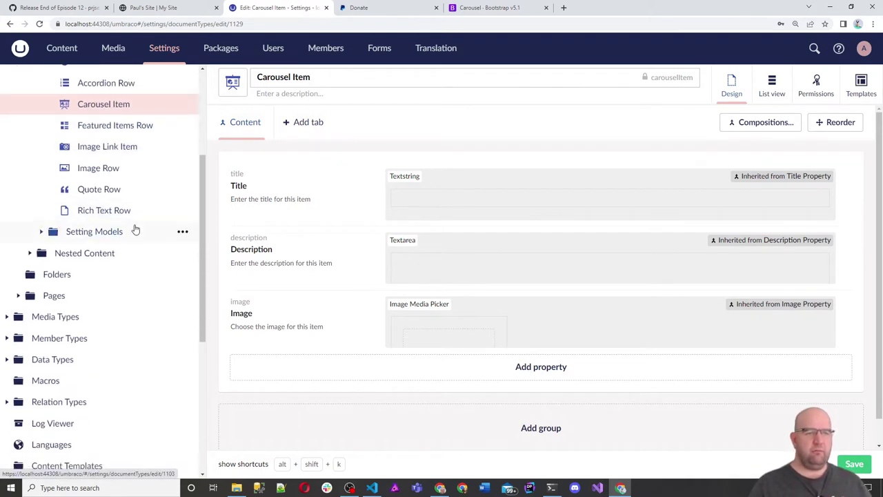
{"action": "scroll", "coordinate": [138, 237], "scroll_direction": "down", "scroll_amount": 2}
{"action": "scroll", "coordinate": [96, 241], "scroll_direction": "up", "scroll_amount": 2}
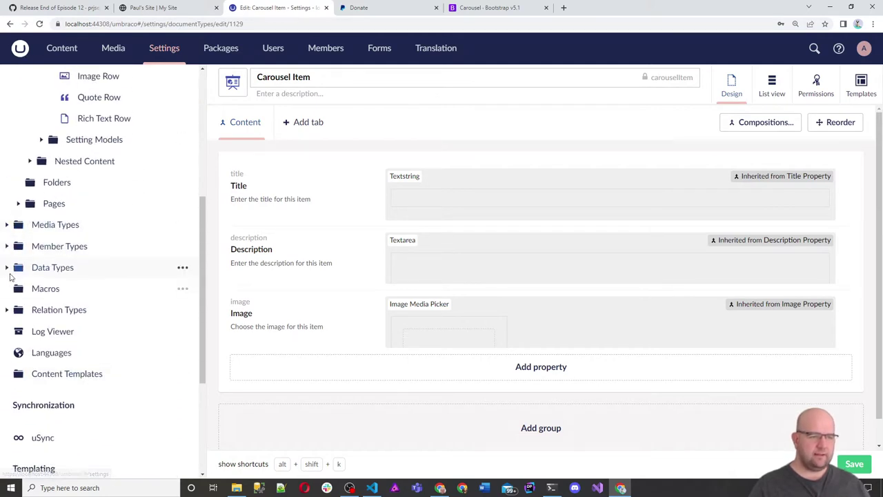
{"action": "left_click", "coordinate": [7, 268]}
{"action": "scroll", "coordinate": [138, 307], "scroll_direction": "down", "scroll_amount": 1}
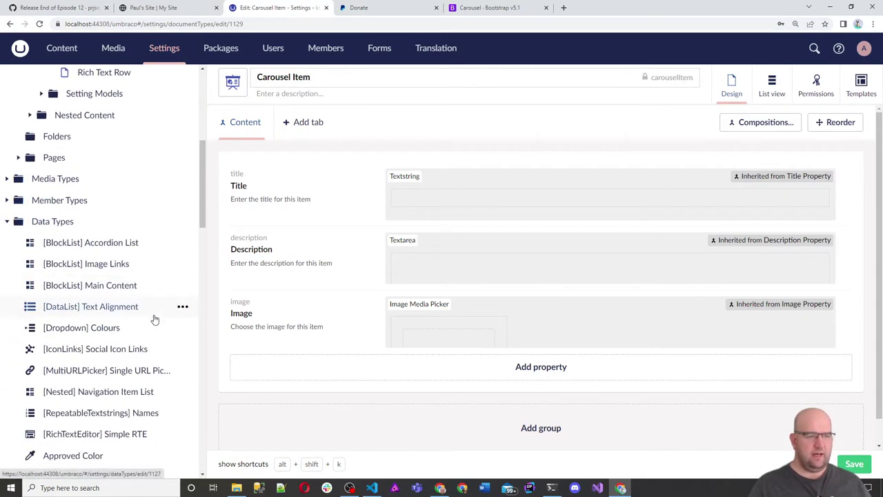
{"action": "left_click", "coordinate": [118, 264]}
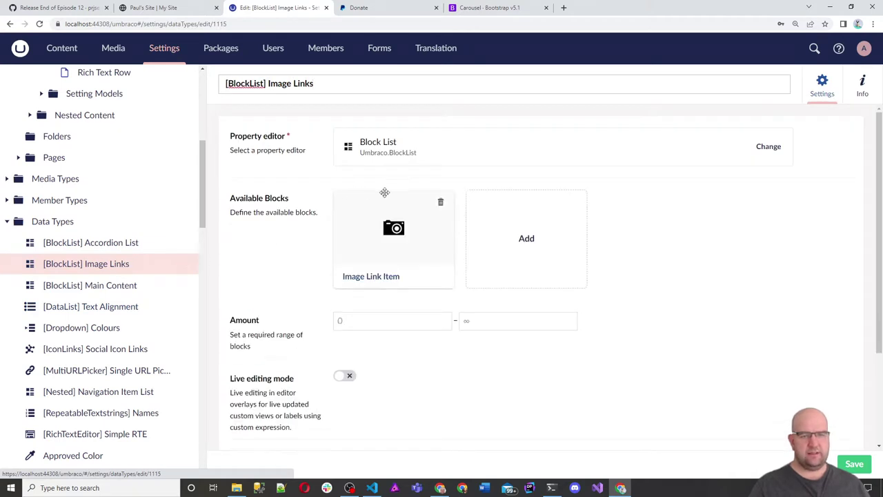
{"action": "left_click", "coordinate": [396, 246]}
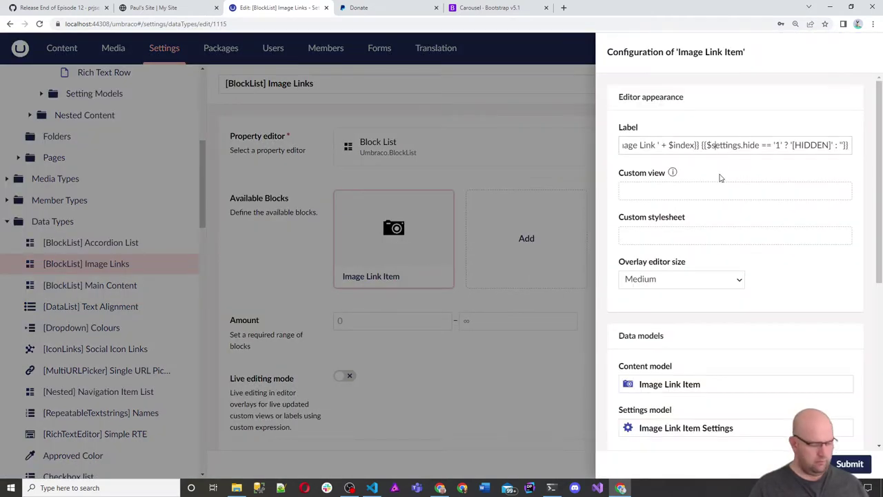
{"action": "key", "text": "ctrl+a"}
{"action": "key", "text": "ctrl+c"}
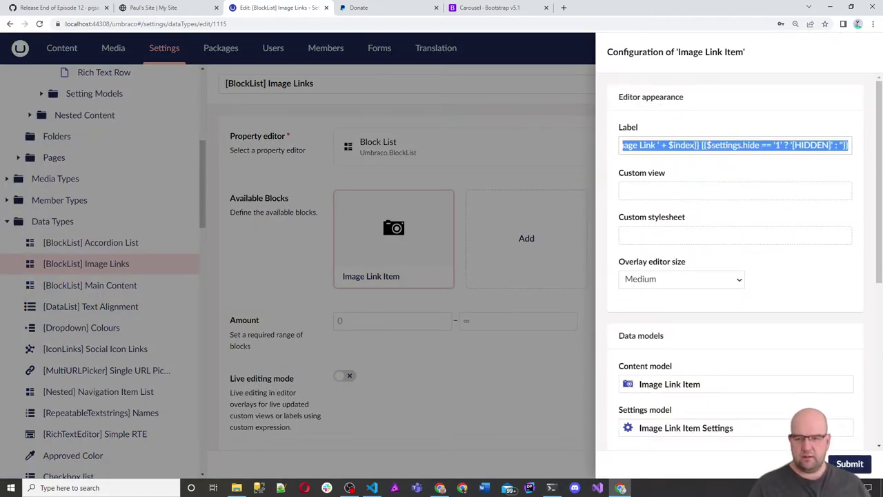
{"action": "key", "text": "Escape"}
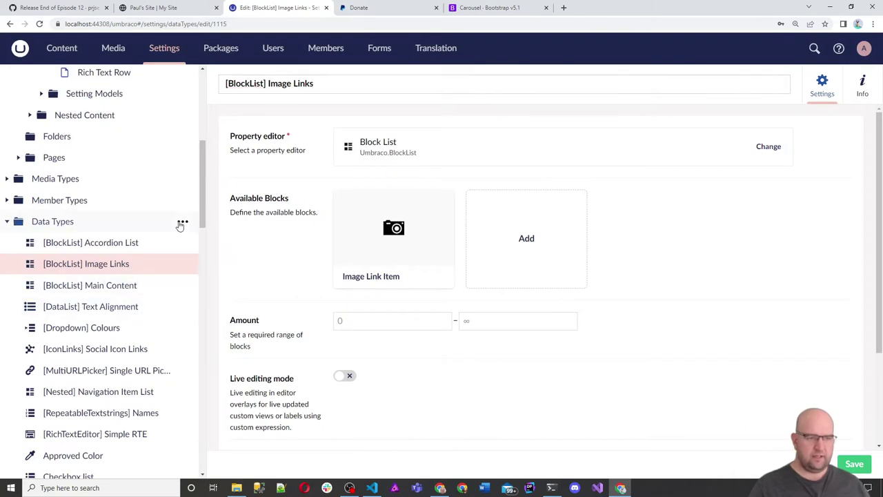
{"action": "left_click", "coordinate": [183, 222]}
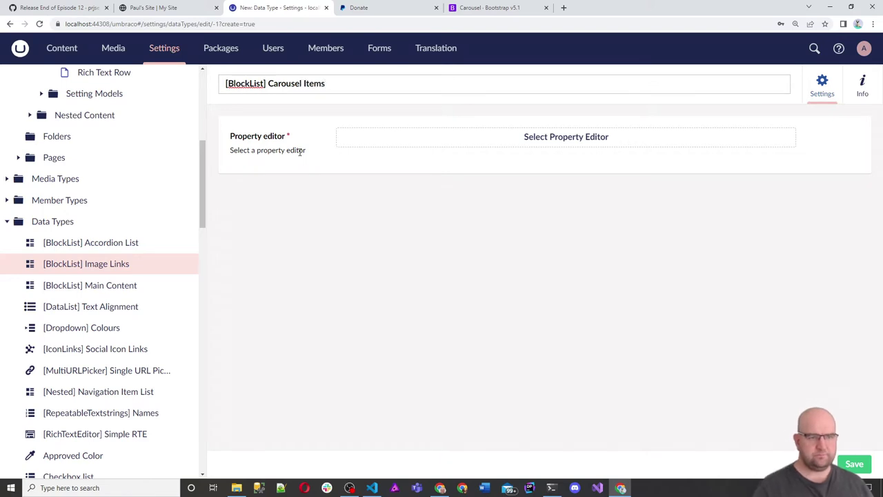
- Set the new data type's property editor to Block List
{"action": "left_click", "coordinate": [576, 137]}
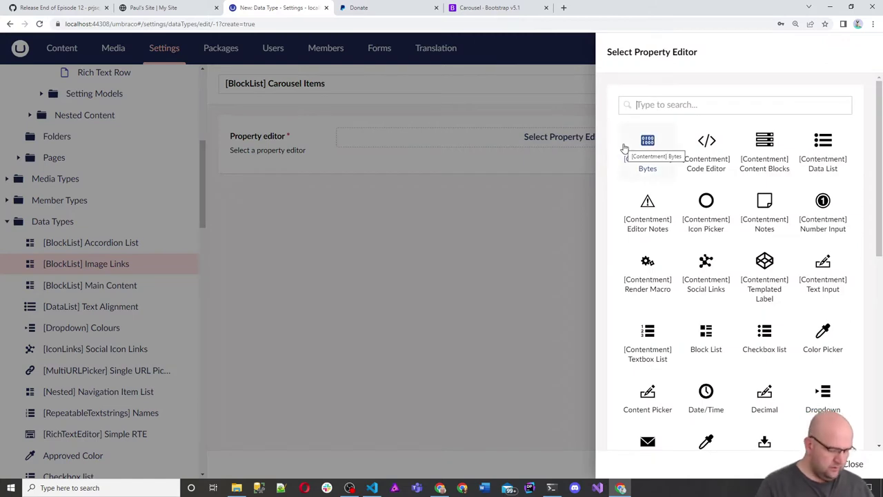
{"action": "type", "text": "block"}
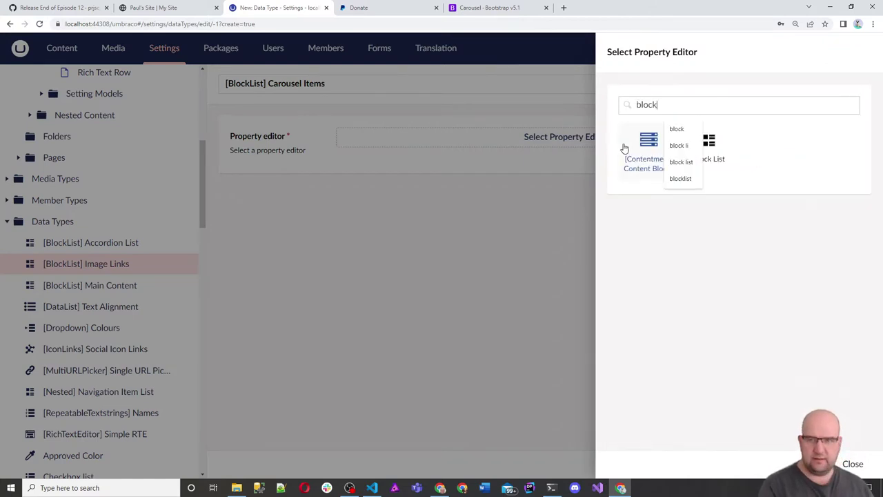
{"action": "left_click", "coordinate": [715, 160]}
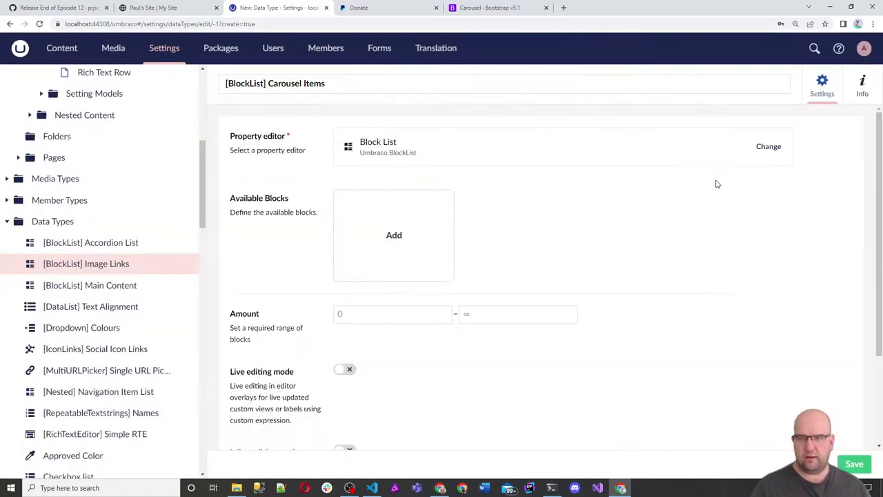
- Add Carousel Item from Elements › Content Blocks › Content Models as an available block
{"action": "left_click", "coordinate": [404, 241]}
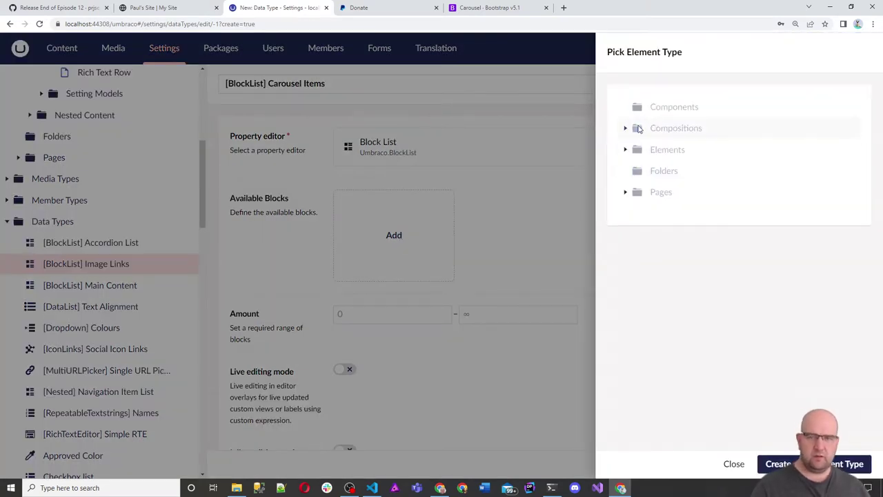
{"action": "left_click", "coordinate": [626, 130]}
{"action": "left_click", "coordinate": [638, 150]}
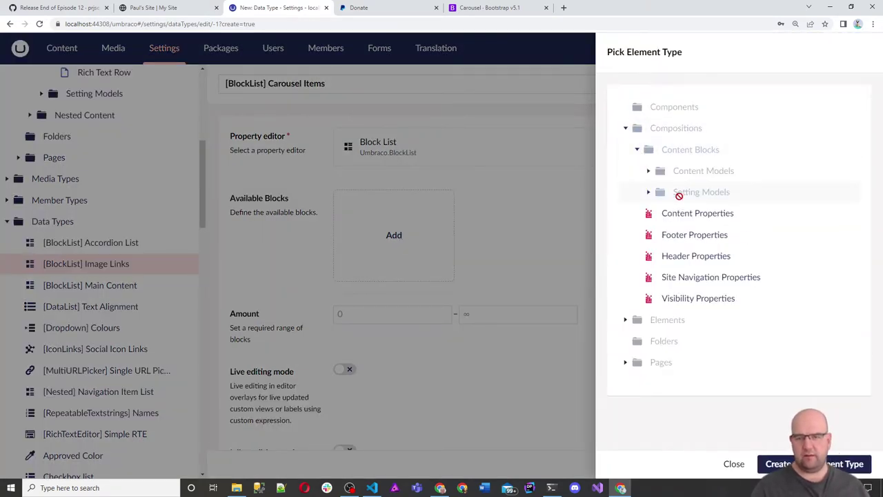
{"action": "left_click", "coordinate": [648, 171]}
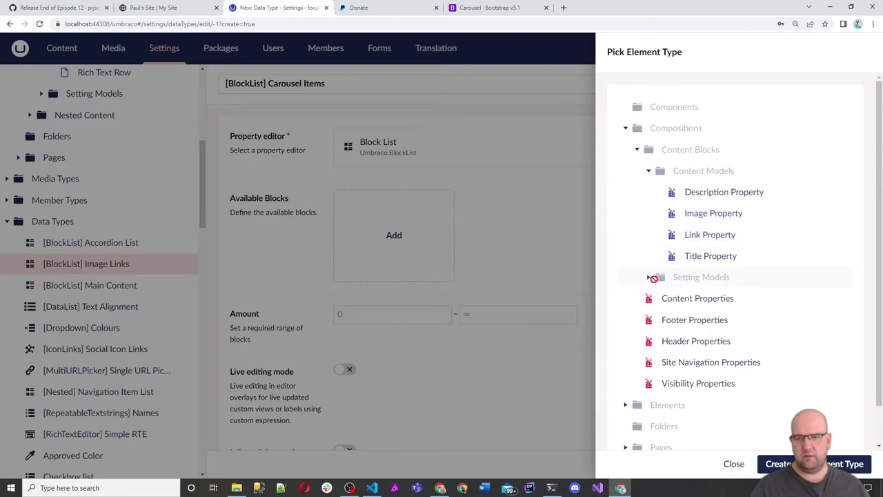
{"action": "scroll", "coordinate": [631, 342], "scroll_direction": "down", "scroll_amount": 1}
{"action": "left_click", "coordinate": [626, 362]}
{"action": "scroll", "coordinate": [635, 345], "scroll_direction": "down", "scroll_amount": 1}
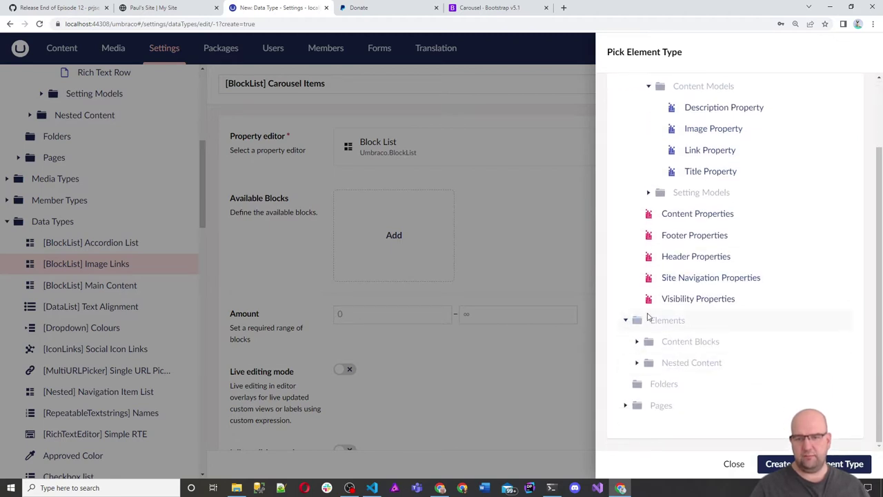
{"action": "left_click", "coordinate": [637, 341]}
{"action": "scroll", "coordinate": [655, 325], "scroll_direction": "down", "scroll_amount": 2}
{"action": "left_click", "coordinate": [649, 319]}
{"action": "scroll", "coordinate": [691, 336], "scroll_direction": "down", "scroll_amount": 1}
{"action": "scroll", "coordinate": [692, 336], "scroll_direction": "down", "scroll_amount": 2}
{"action": "left_click", "coordinate": [722, 212]}
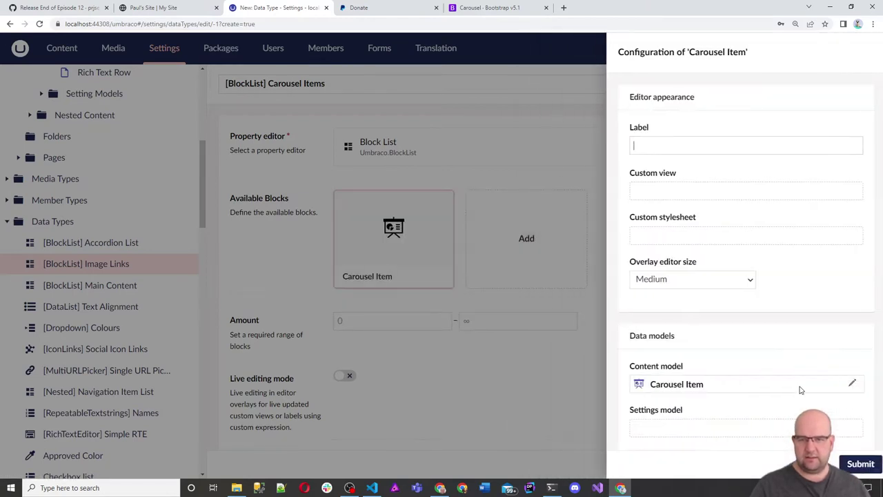
- Paste the Carousel Item block label expression, change its 'Image Link' fallback to 'Slide', and submit
{"action": "left_click", "coordinate": [674, 146]}
{"action": "key", "text": "ctrl+v"}
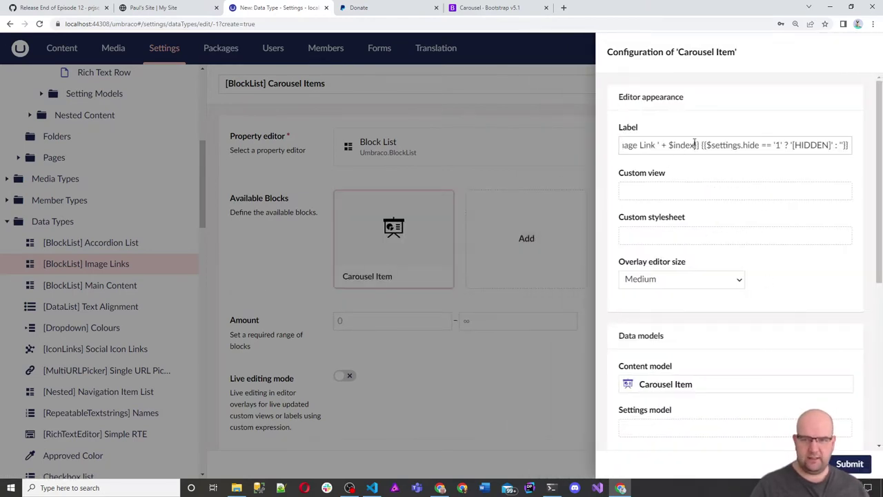
{"action": "key", "text": "Home"}
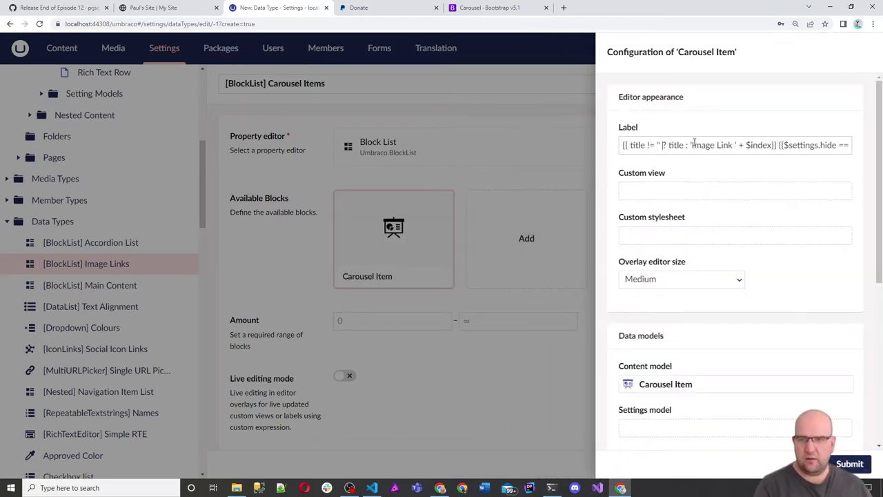
{"action": "left_click", "coordinate": [693, 145]}
{"action": "key", "text": "ctrl+shift+Right"}
{"action": "key", "text": "ctrl+shift+Right"}
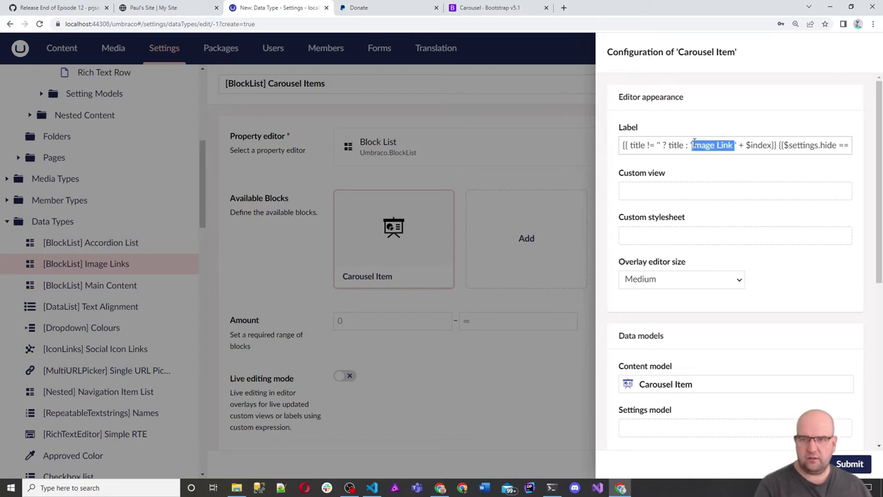
{"action": "type", "text": "Slide"}
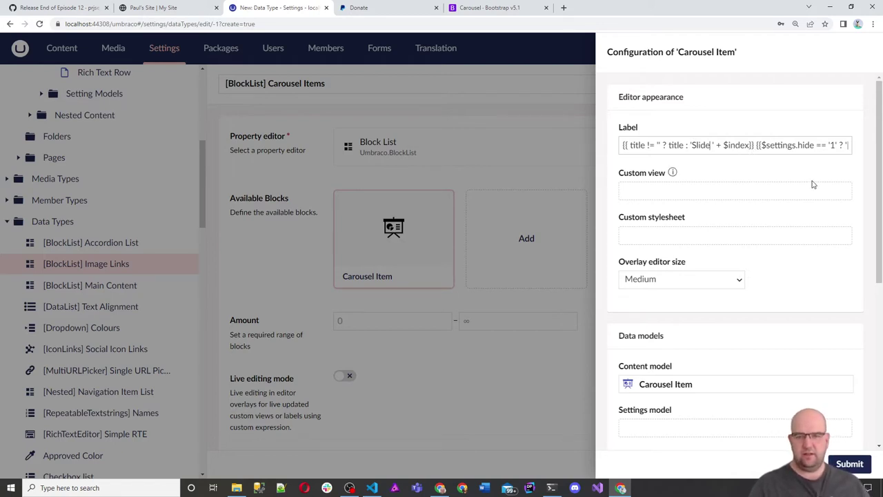
{"action": "scroll", "coordinate": [825, 276], "scroll_direction": "down", "scroll_amount": 3}
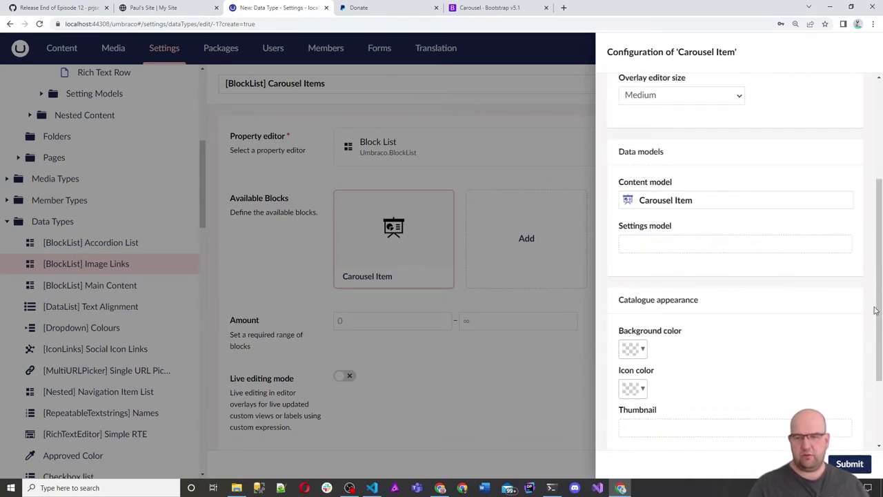
{"action": "left_click", "coordinate": [850, 464]}
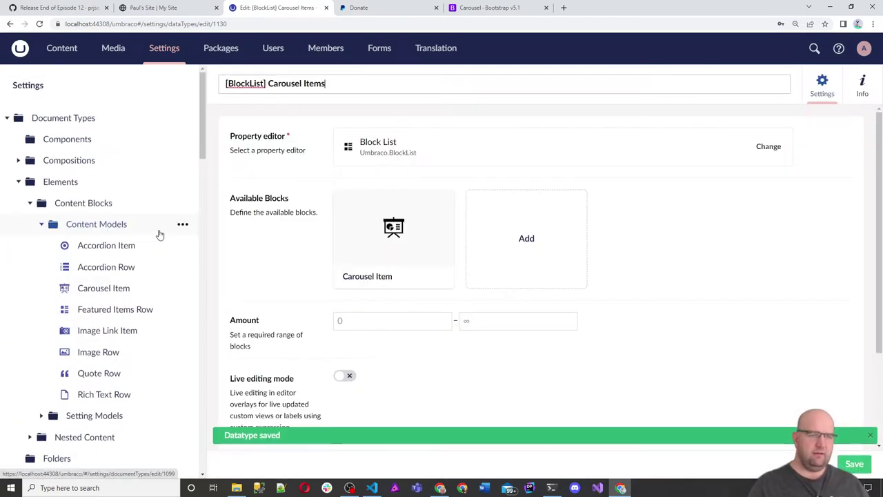
- Create a Carousel Item Settings element type in Setting Models with the gear icon
{"action": "left_click", "coordinate": [39, 278]}
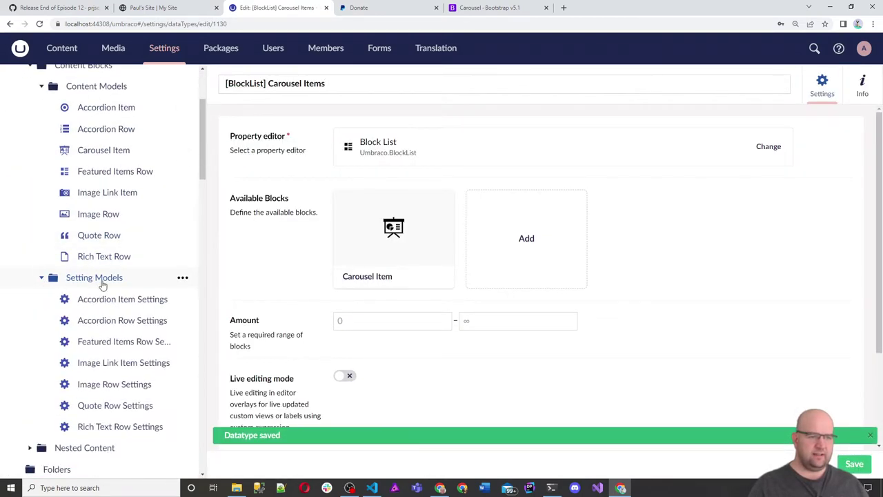
{"action": "left_click", "coordinate": [183, 277]}
{"action": "left_click", "coordinate": [315, 252]}
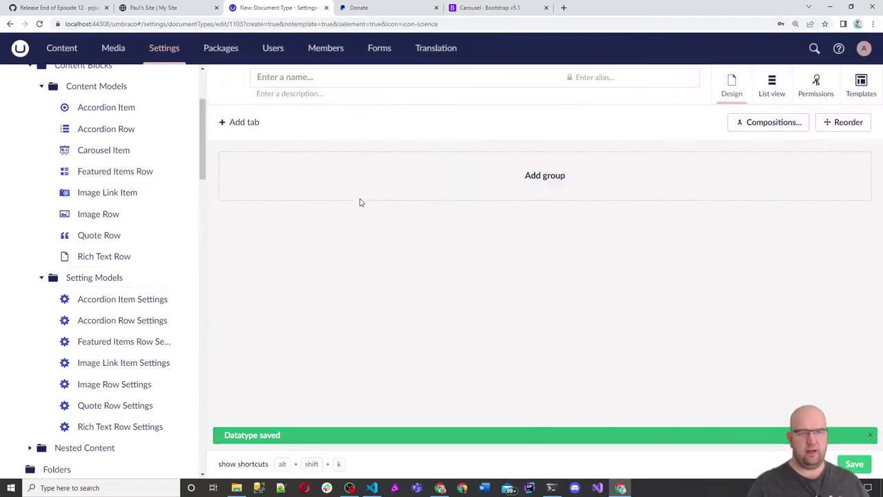
{"action": "type", "text": "Cars"}
{"action": "type", "text": "usel Item Setting"}
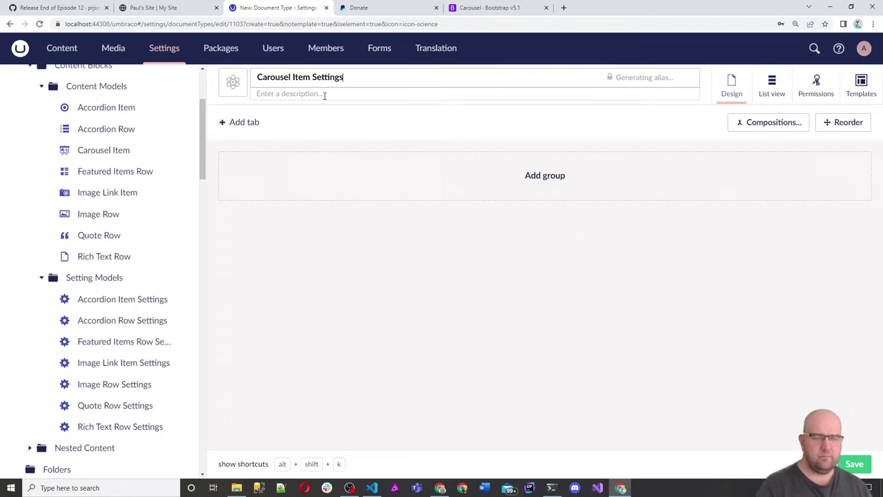
{"action": "type", "text": "s"}
{"action": "left_click", "coordinate": [232, 82]}
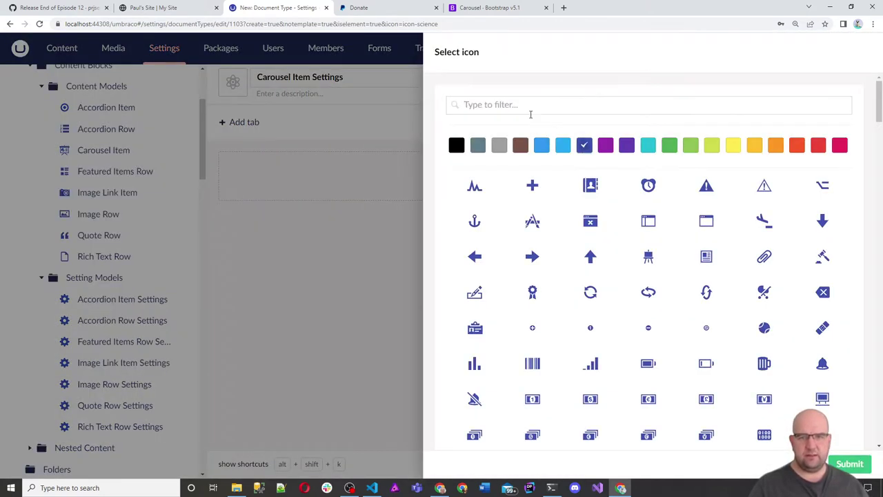
{"action": "type", "text": "sett"}
{"action": "left_click", "coordinate": [473, 183]}
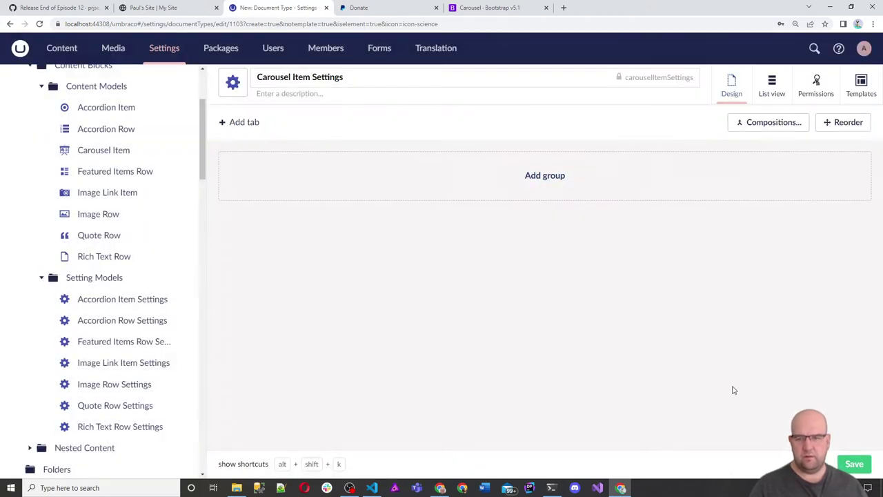
- Add the Block Visibility Settings composition to Carousel Item Settings and save it
{"action": "left_click", "coordinate": [775, 126]}
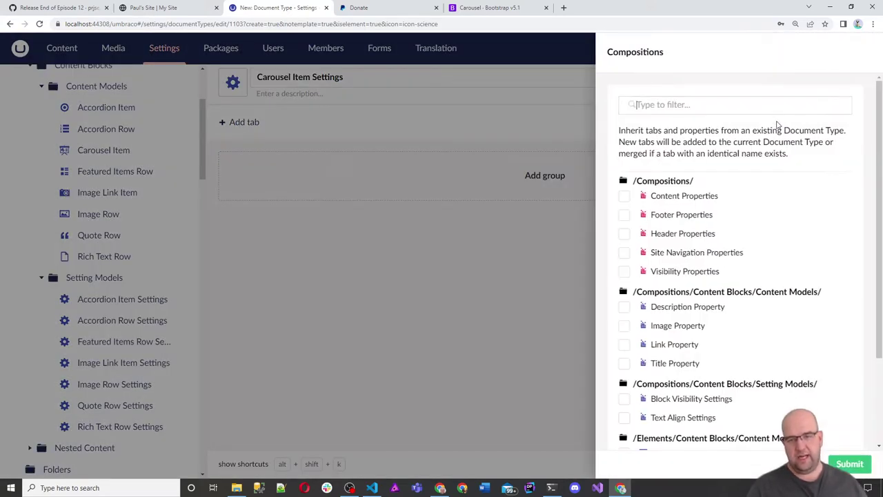
{"action": "scroll", "coordinate": [688, 238], "scroll_direction": "down", "scroll_amount": 3}
{"action": "left_click", "coordinate": [692, 286]}
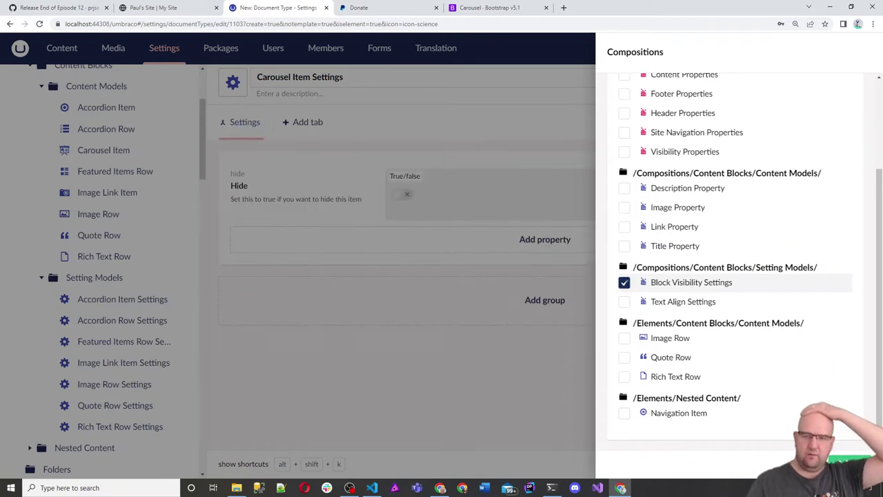
{"action": "left_click", "coordinate": [850, 463]}
{"action": "left_click", "coordinate": [853, 463]}
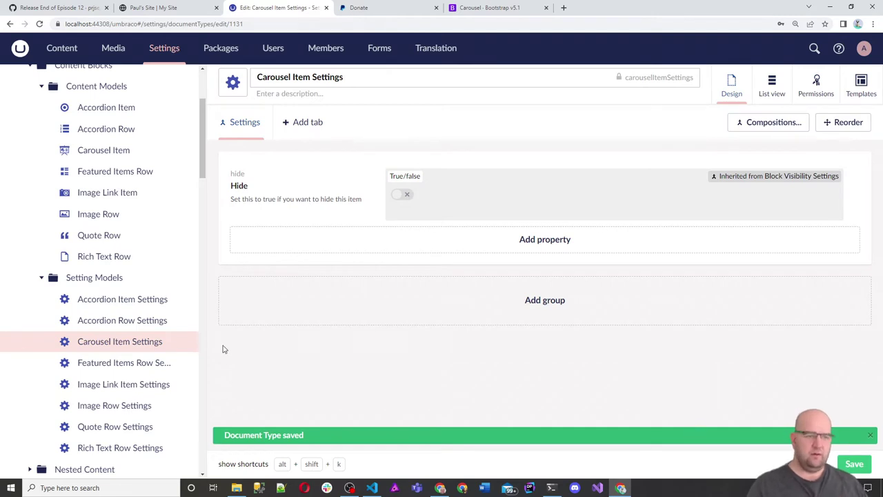
{"action": "scroll", "coordinate": [142, 306], "scroll_direction": "down", "scroll_amount": 2}
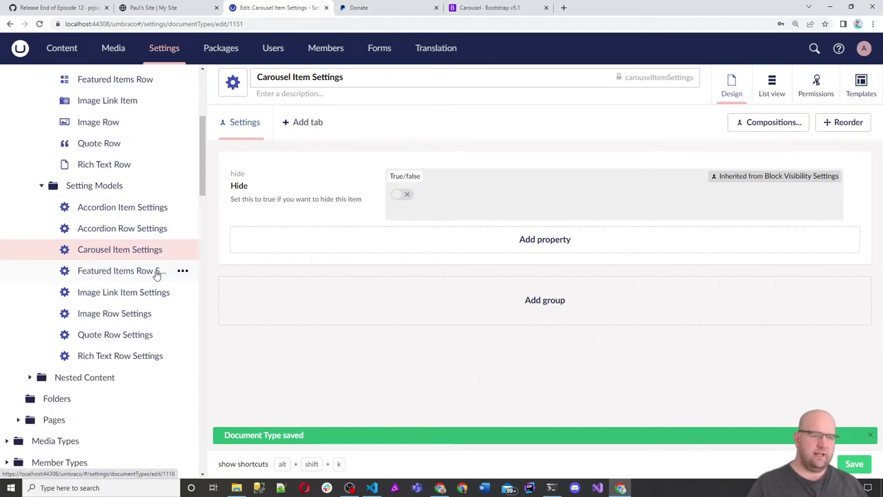
{"action": "scroll", "coordinate": [155, 276], "scroll_direction": "up", "scroll_amount": 3}
{"action": "scroll", "coordinate": [134, 267], "scroll_direction": "down", "scroll_amount": 7}
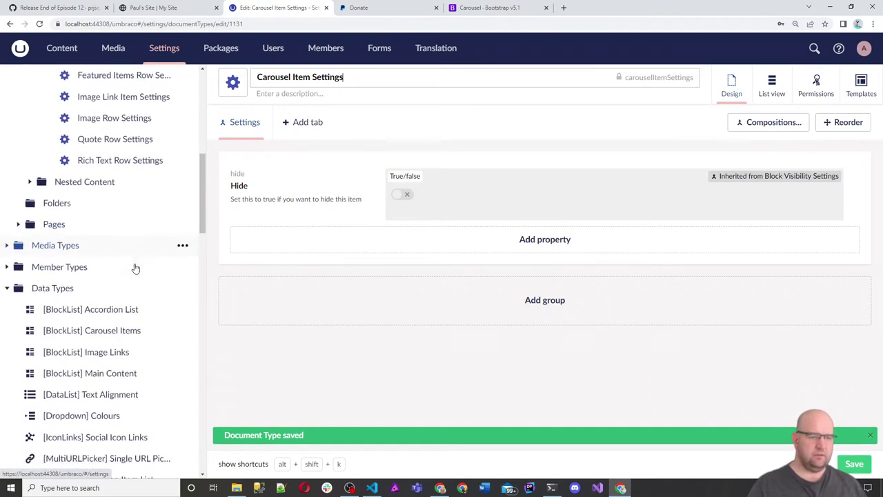
- In [BlockList] Carousel Items, pick Carousel Item Settings as the Carousel Item block's settings model, then save
{"action": "left_click", "coordinate": [129, 157]}
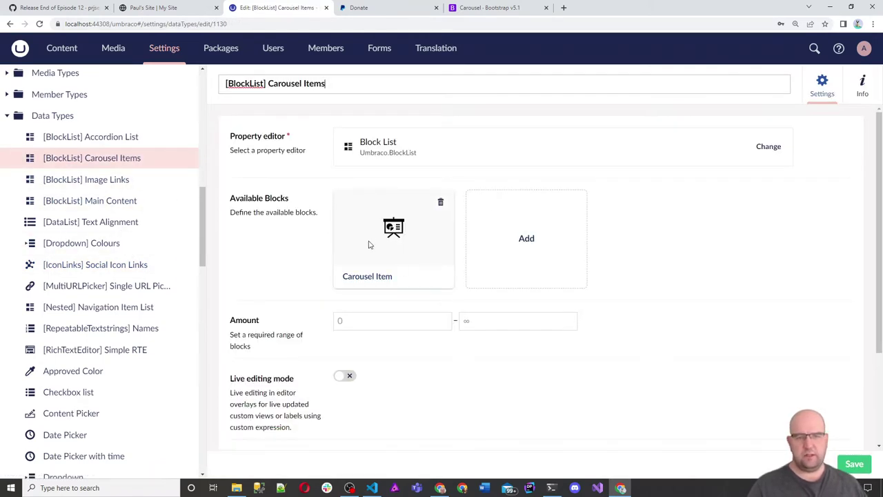
{"action": "left_click", "coordinate": [369, 239]}
{"action": "scroll", "coordinate": [733, 269], "scroll_direction": "down", "scroll_amount": 5}
{"action": "left_click", "coordinate": [735, 150]}
{"action": "left_click", "coordinate": [626, 150]}
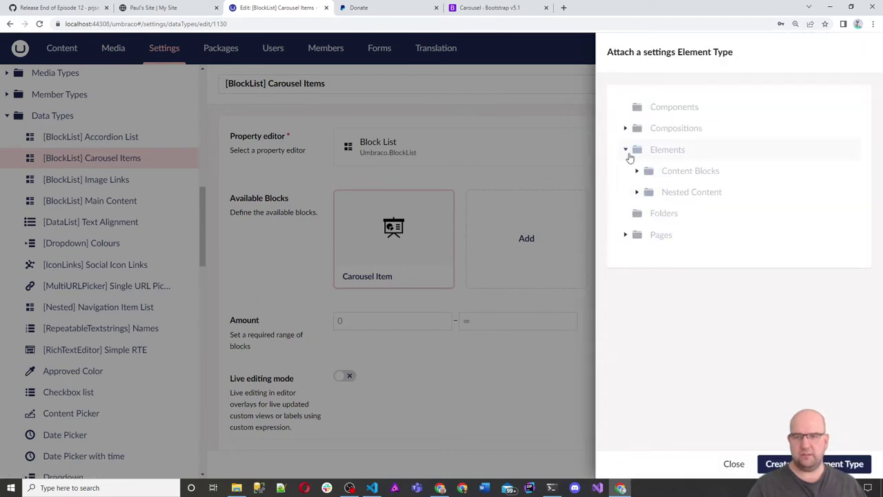
{"action": "left_click", "coordinate": [637, 171]}
{"action": "left_click", "coordinate": [648, 213]}
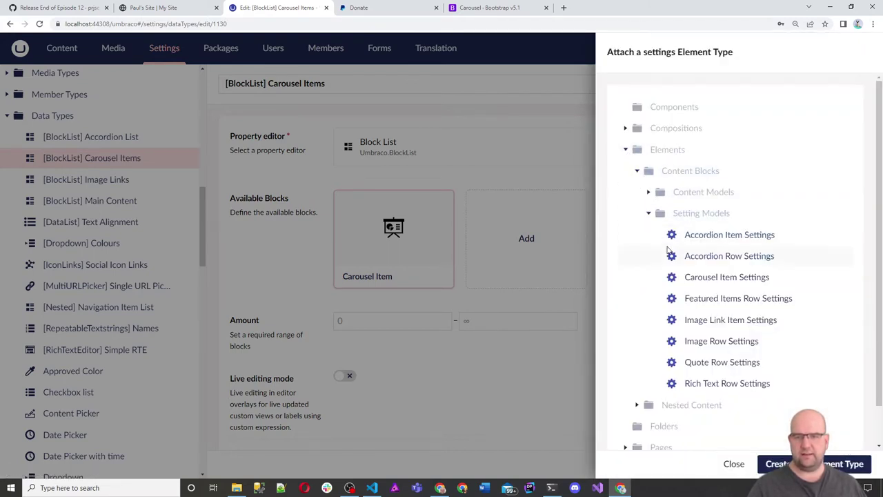
{"action": "left_click", "coordinate": [721, 277]}
{"action": "left_click", "coordinate": [853, 464]}
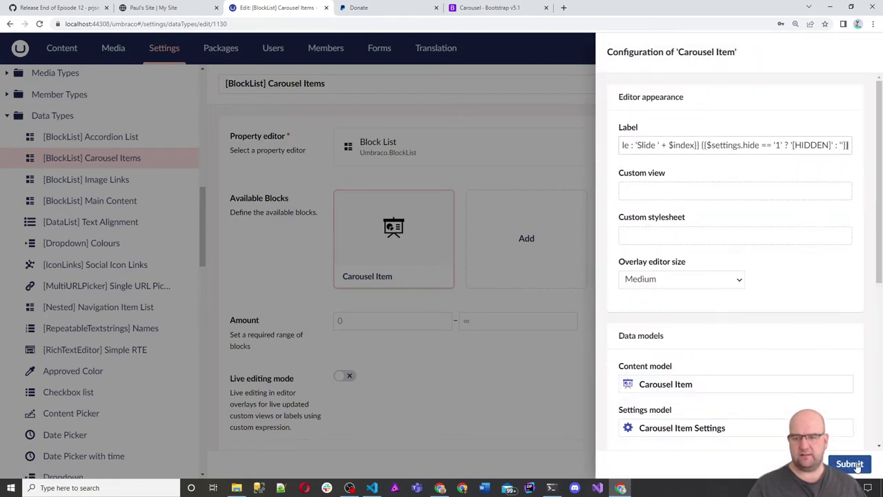
{"action": "left_click", "coordinate": [856, 466]}
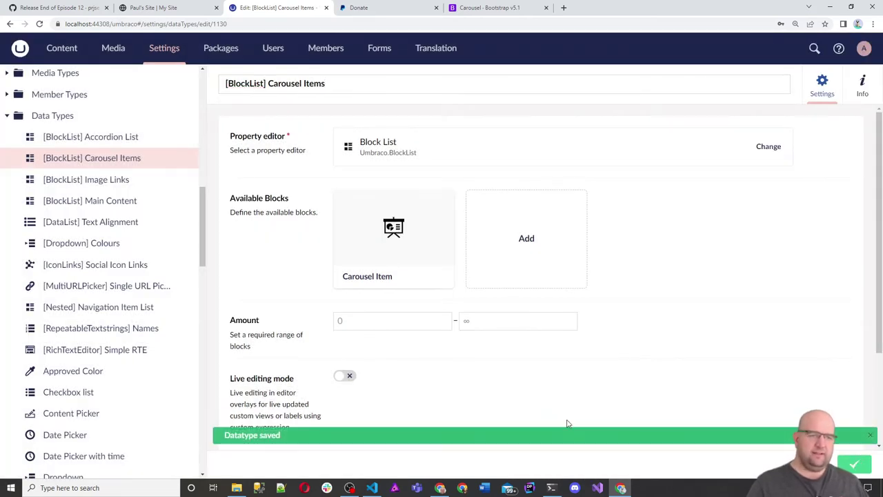
- Look over the website home page and the Bootstrap carousel example markup, then return to Umbraco
{"action": "scroll", "coordinate": [125, 148], "scroll_direction": "up", "scroll_amount": 10}
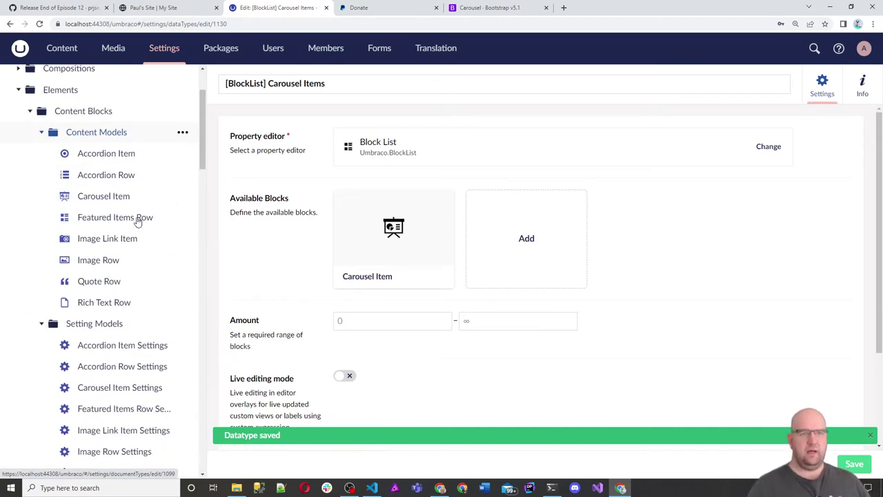
{"action": "left_click", "coordinate": [153, 7]}
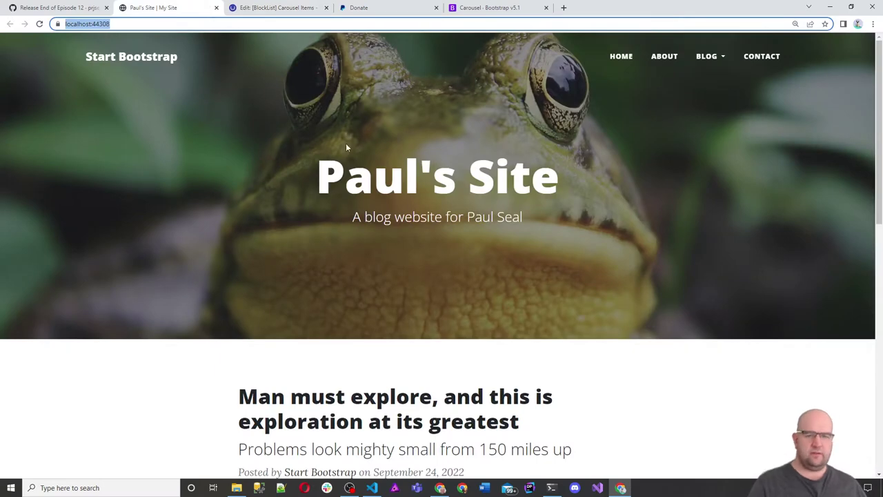
{"action": "scroll", "coordinate": [445, 173], "scroll_direction": "down", "scroll_amount": 3}
{"action": "left_click", "coordinate": [486, 7]}
{"action": "scroll", "coordinate": [594, 169], "scroll_direction": "down", "scroll_amount": 3}
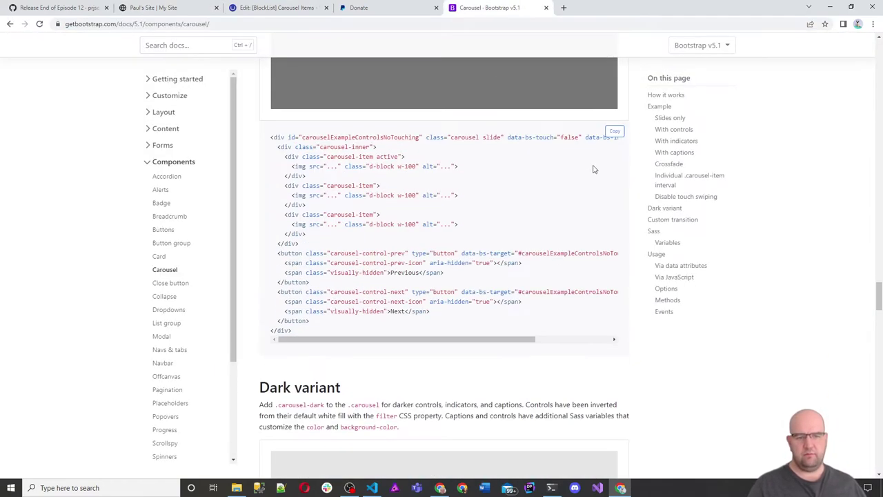
{"action": "scroll", "coordinate": [600, 175], "scroll_direction": "up", "scroll_amount": 10}
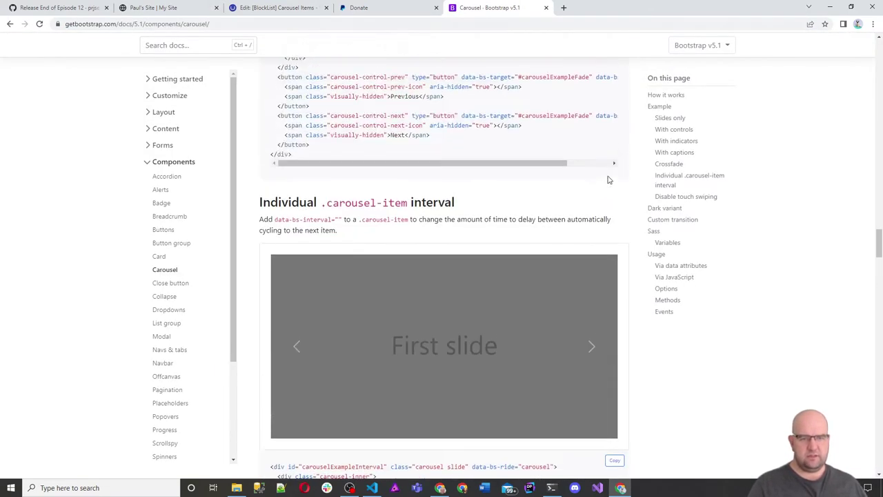
{"action": "scroll", "coordinate": [593, 176], "scroll_direction": "down", "scroll_amount": 4}
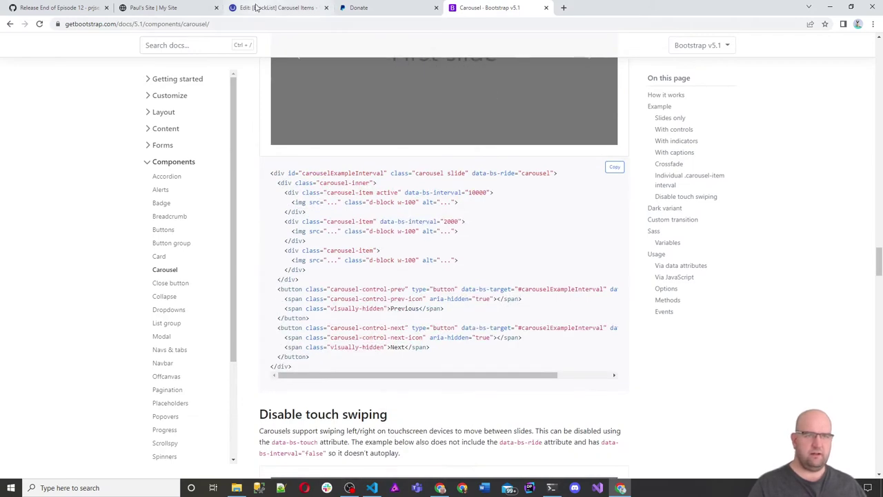
{"action": "left_click", "coordinate": [256, 6]}
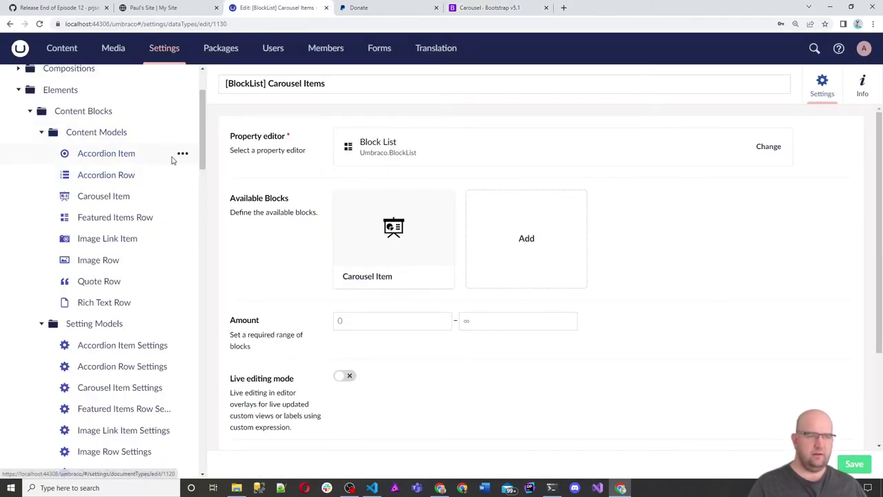
- Start a new Carousel Row element type under Content Models with a Content tab
{"action": "left_click", "coordinate": [182, 133]}
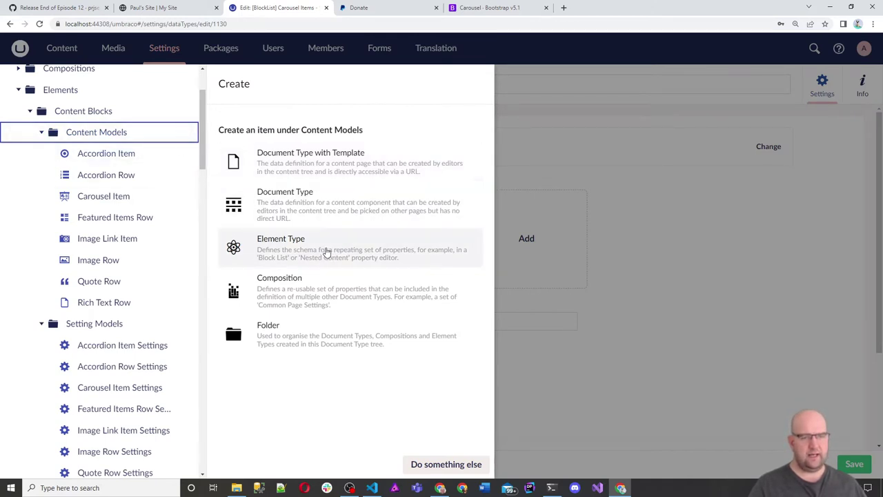
{"action": "left_click", "coordinate": [327, 252]}
{"action": "type", "text": "Carousel Row"}
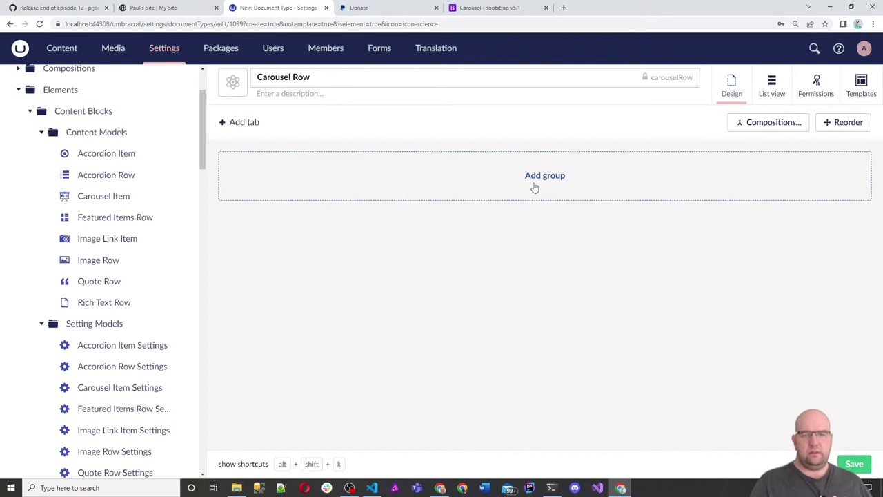
{"action": "left_click", "coordinate": [242, 123]}
{"action": "type", "text": "Content"}
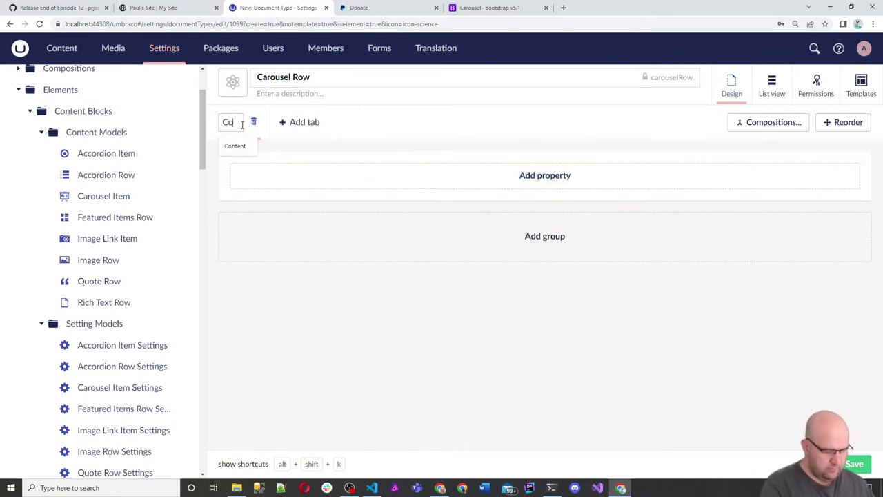
- Add a Carousel Items property using the [BlockList] Carousel Items editor and save the element type
{"action": "left_click", "coordinate": [551, 177]}
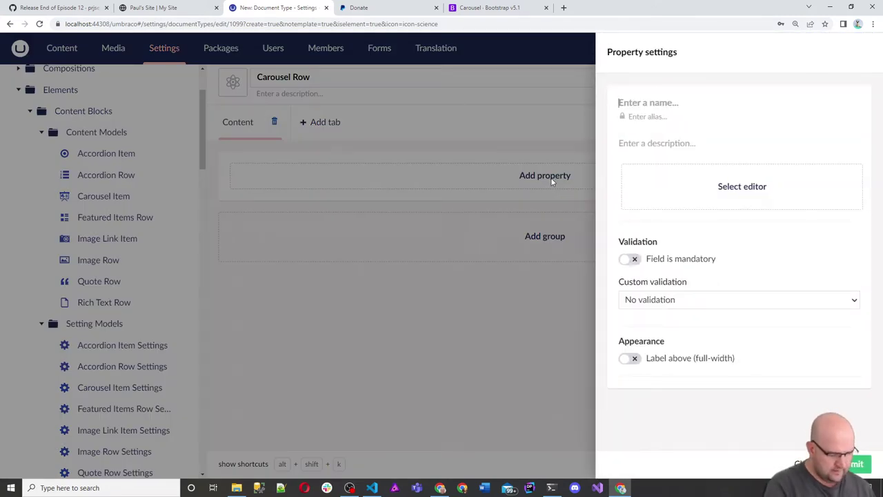
{"action": "type", "text": "Carousel L"}
{"action": "key", "text": "BackSpace"}
{"action": "type", "text": "Items"}
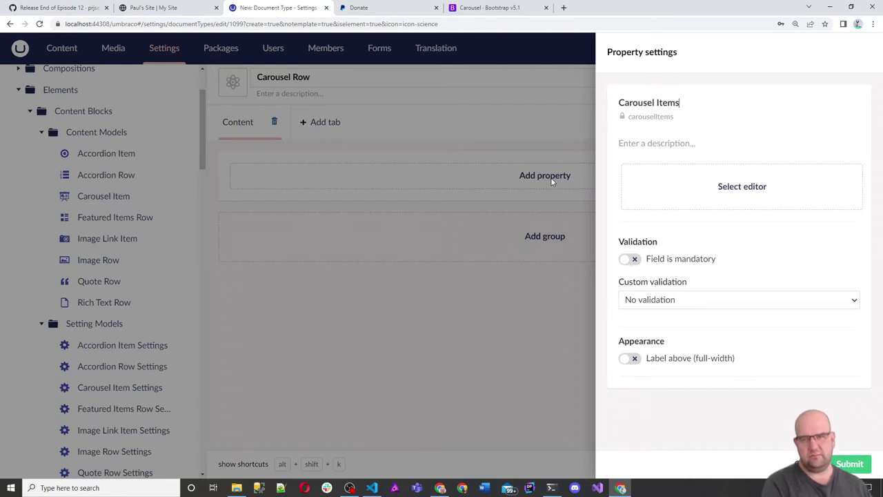
{"action": "left_click", "coordinate": [665, 143]}
{"action": "type", "text": "Add the items for this carousel"}
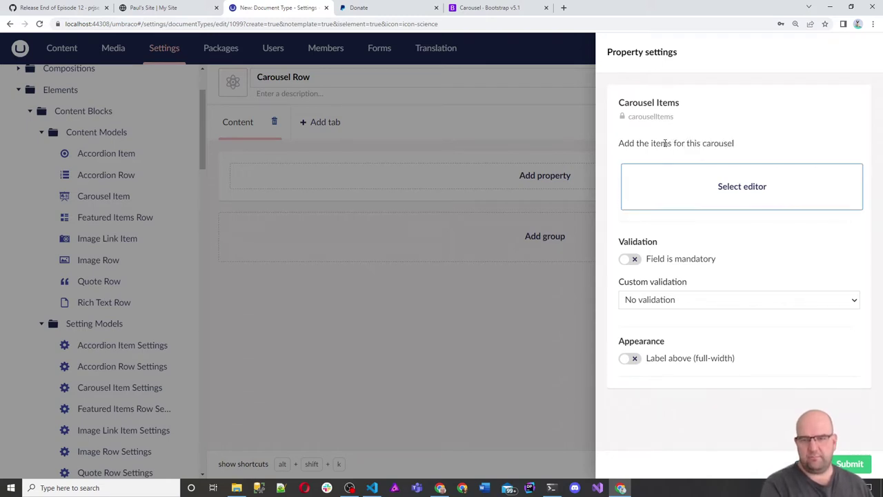
{"action": "left_click", "coordinate": [667, 183]}
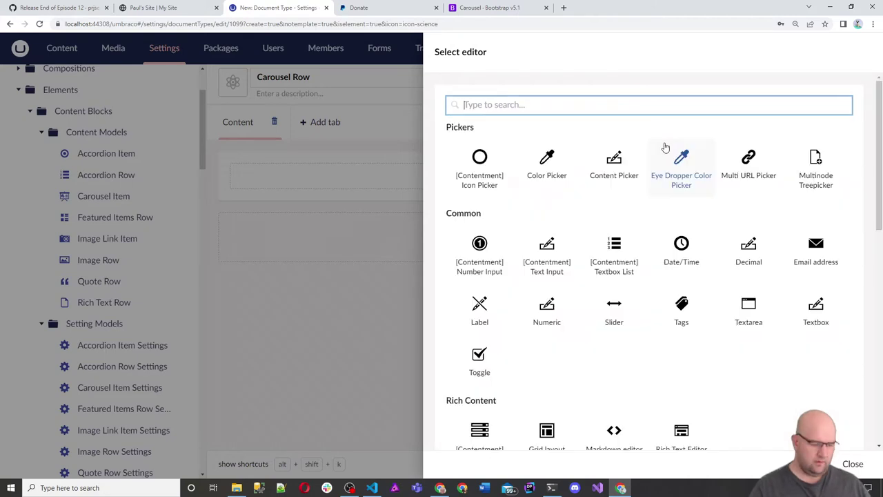
{"action": "type", "text": "carousel"}
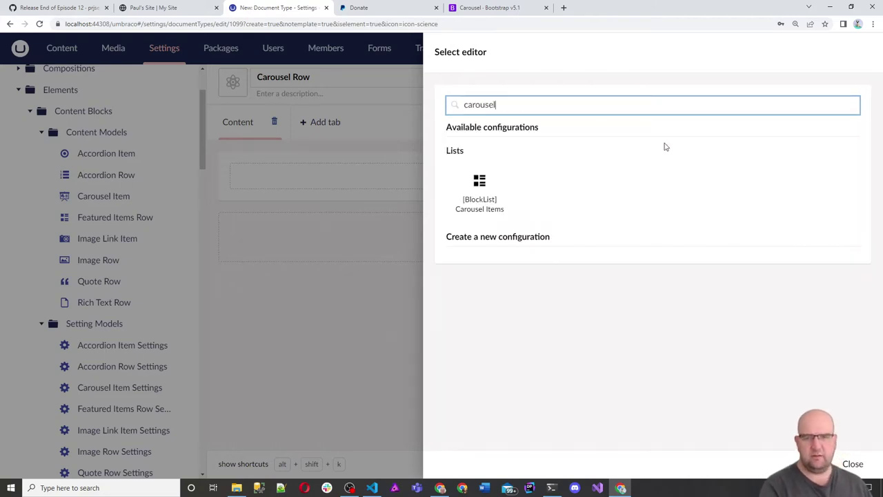
{"action": "key", "text": "Tab"}
{"action": "key", "text": "Return"}
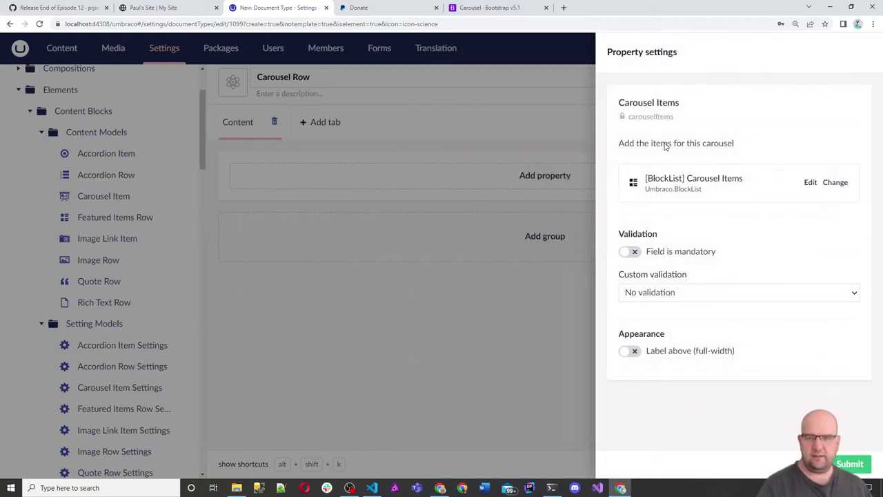
{"action": "left_click", "coordinate": [851, 464]}
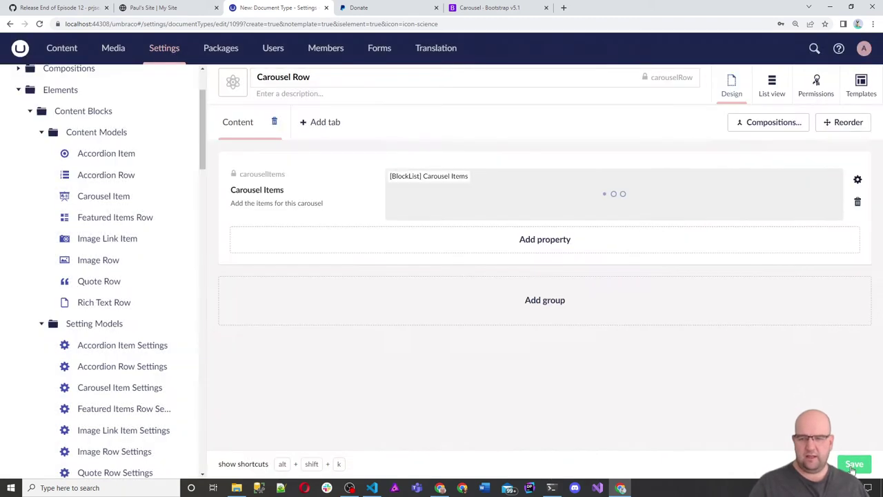
{"action": "left_click", "coordinate": [853, 463]}
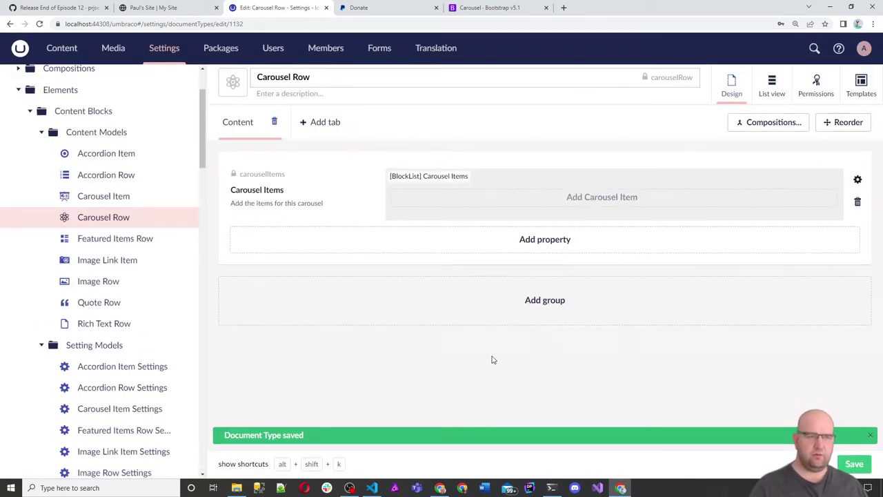
- Set the Carousel Row icon to dark-blue looping arrows
{"action": "left_click", "coordinate": [234, 82]}
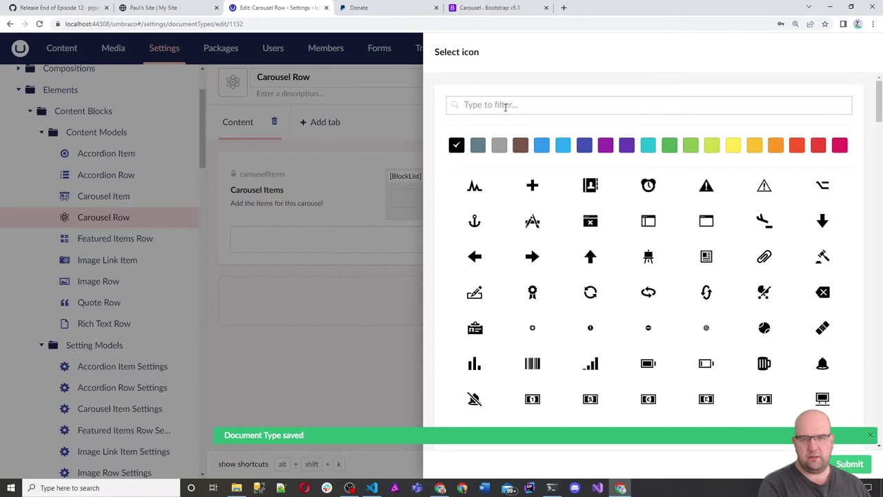
{"action": "type", "text": "cyc"}
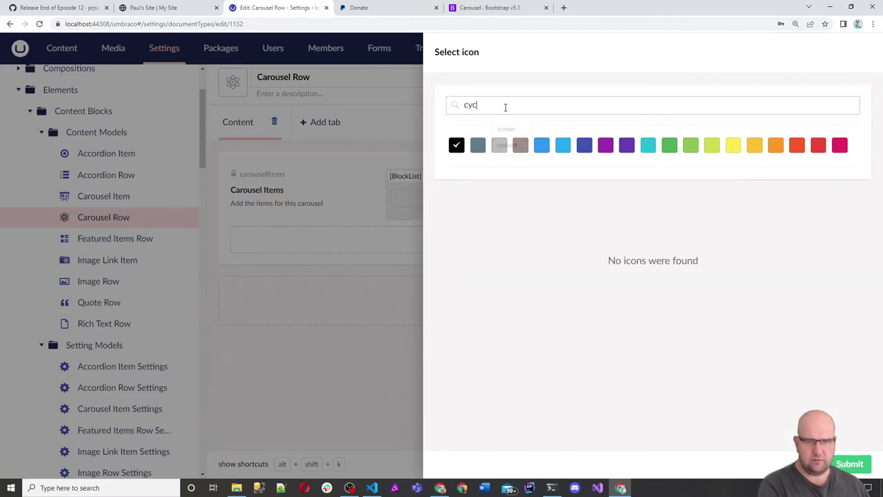
{"action": "key", "text": "BackSpace"}
{"action": "key", "text": "BackSpace"}
{"action": "key", "text": "BackSpace"}
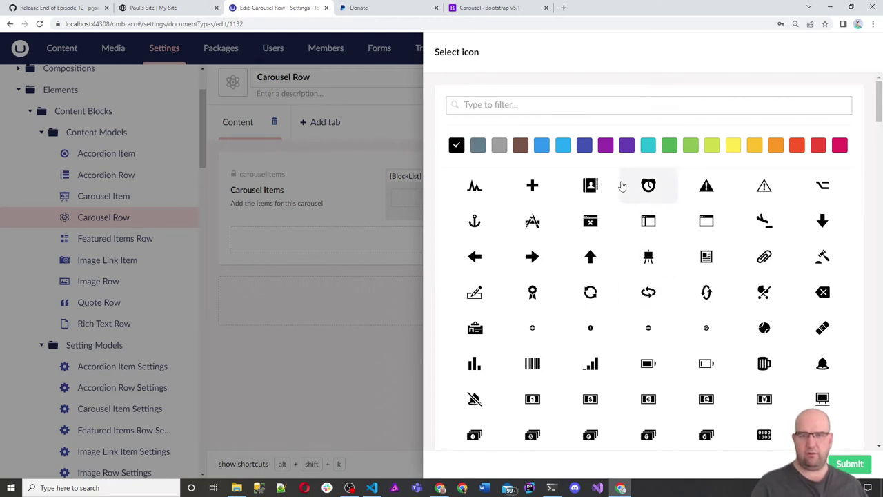
{"action": "left_click", "coordinate": [584, 146]}
{"action": "left_click", "coordinate": [649, 290]}
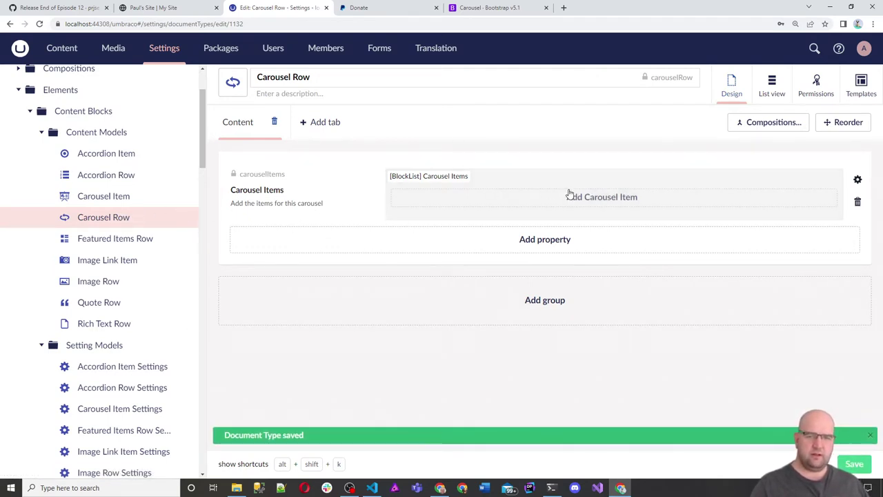
{"action": "scroll", "coordinate": [193, 269], "scroll_direction": "down", "scroll_amount": 2}
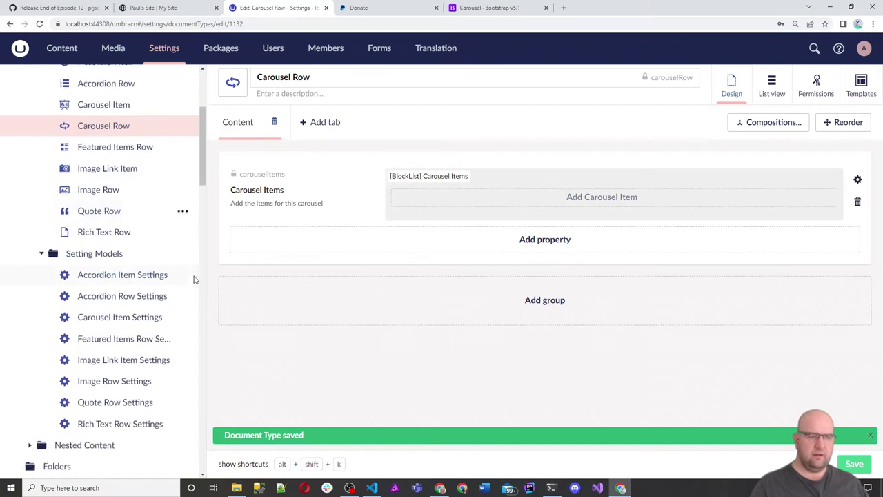
- Create a Carousel Row Settings element type in Setting Models with an indigo gear icon
{"action": "left_click", "coordinate": [183, 255]}
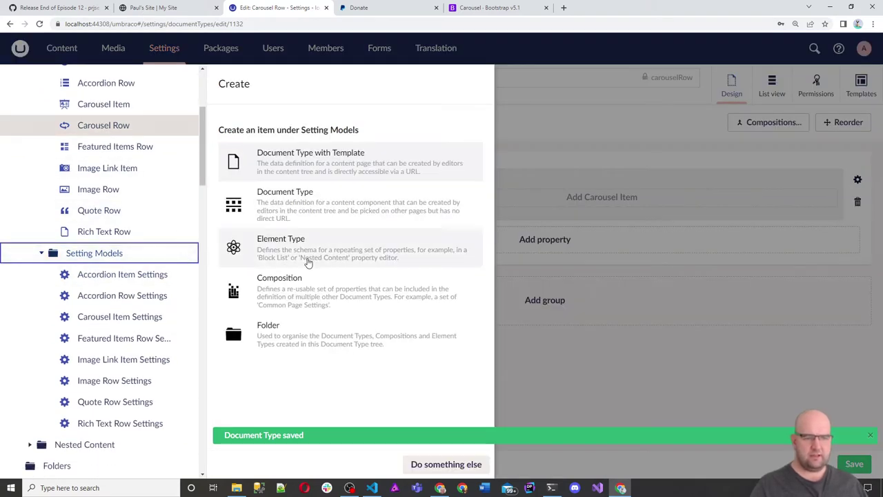
{"action": "left_click", "coordinate": [307, 261]}
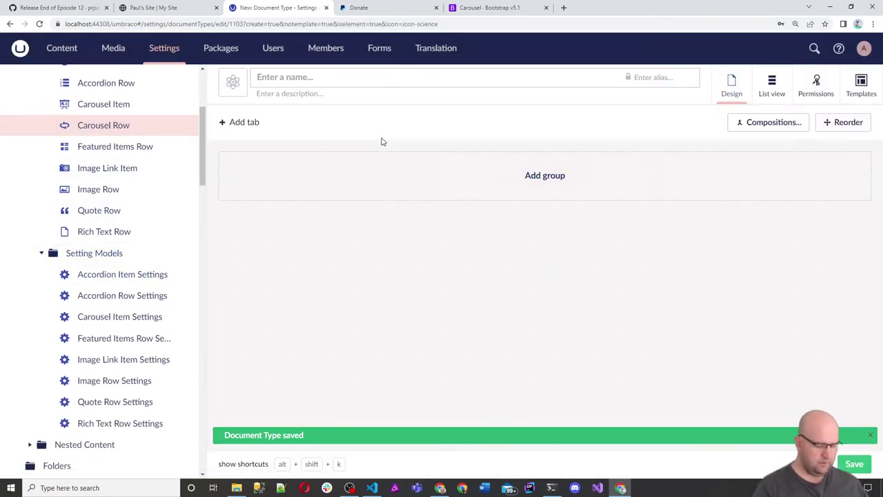
{"action": "type", "text": "Carousel Row Settings"}
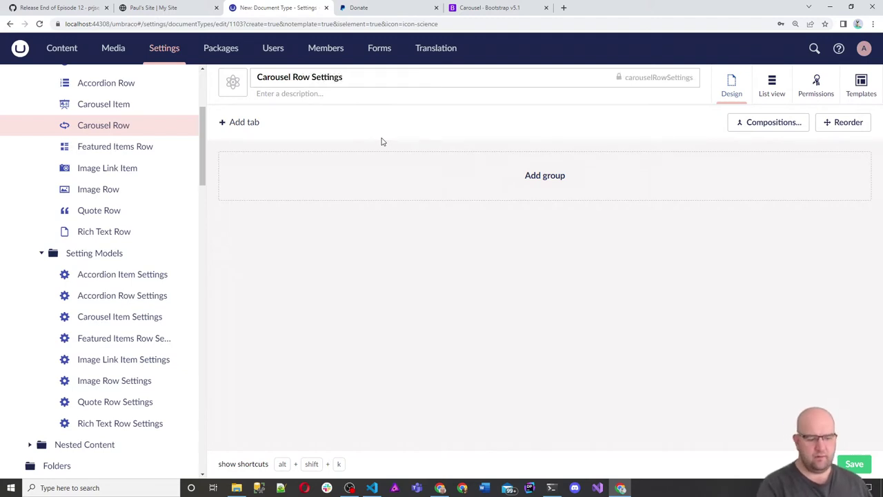
{"action": "left_click", "coordinate": [235, 81]}
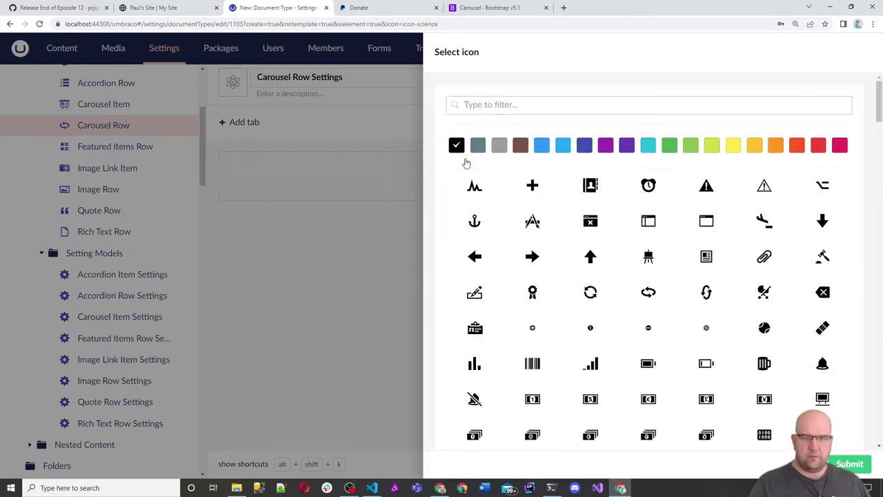
{"action": "left_click", "coordinate": [587, 146]}
{"action": "left_click", "coordinate": [541, 109]}
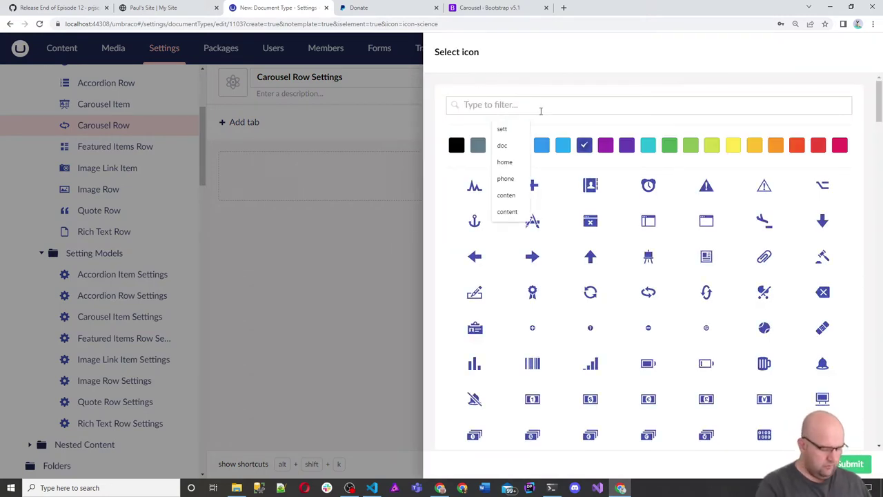
{"action": "type", "text": "sett"}
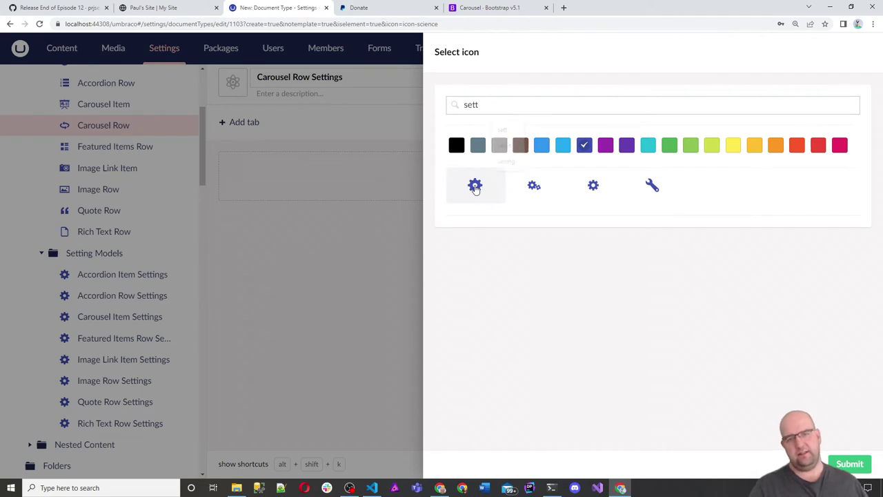
{"action": "left_click", "coordinate": [474, 186]}
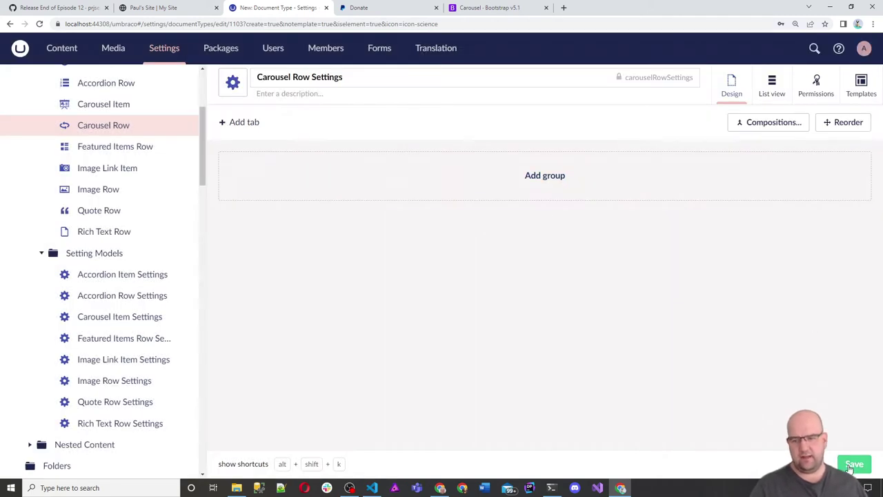
- Add the Block Visibility Settings composition to Carousel Row Settings and save it
{"action": "left_click", "coordinate": [771, 126]}
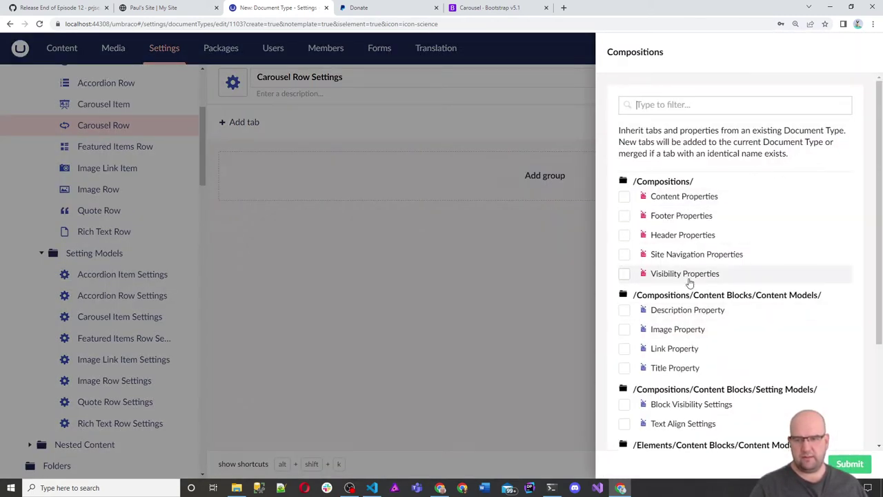
{"action": "left_click", "coordinate": [680, 403]}
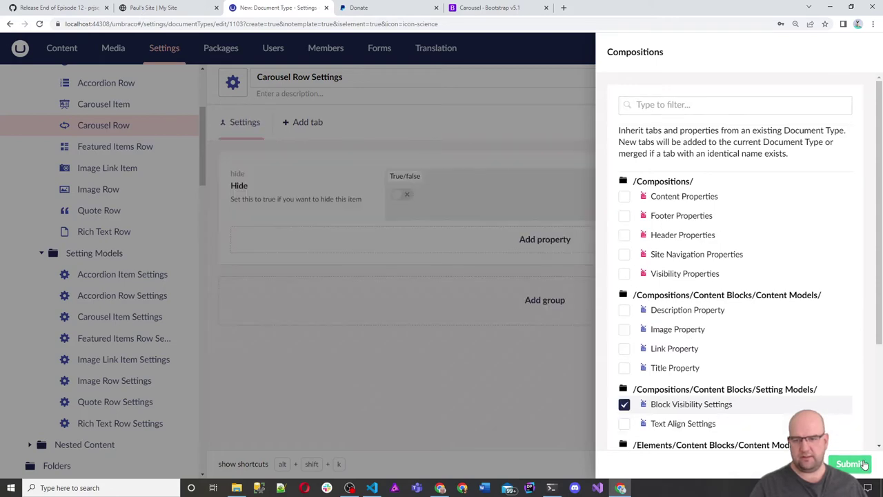
{"action": "left_click", "coordinate": [852, 464]}
{"action": "left_click", "coordinate": [856, 468]}
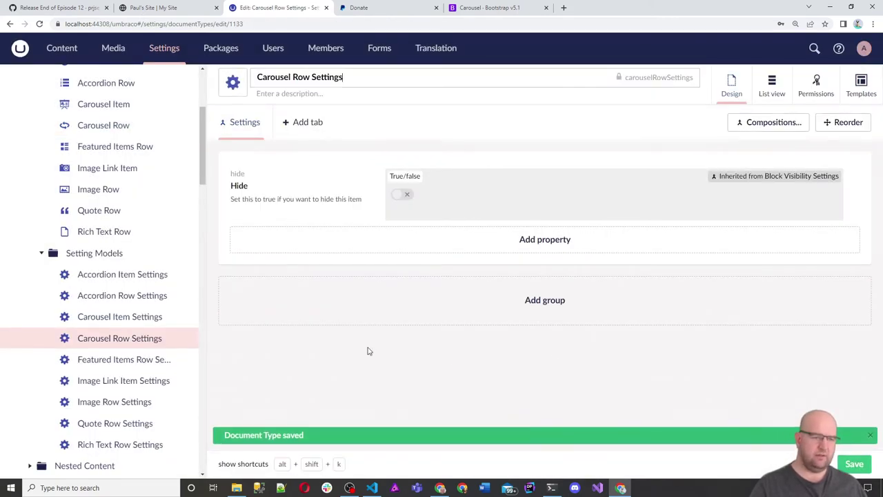